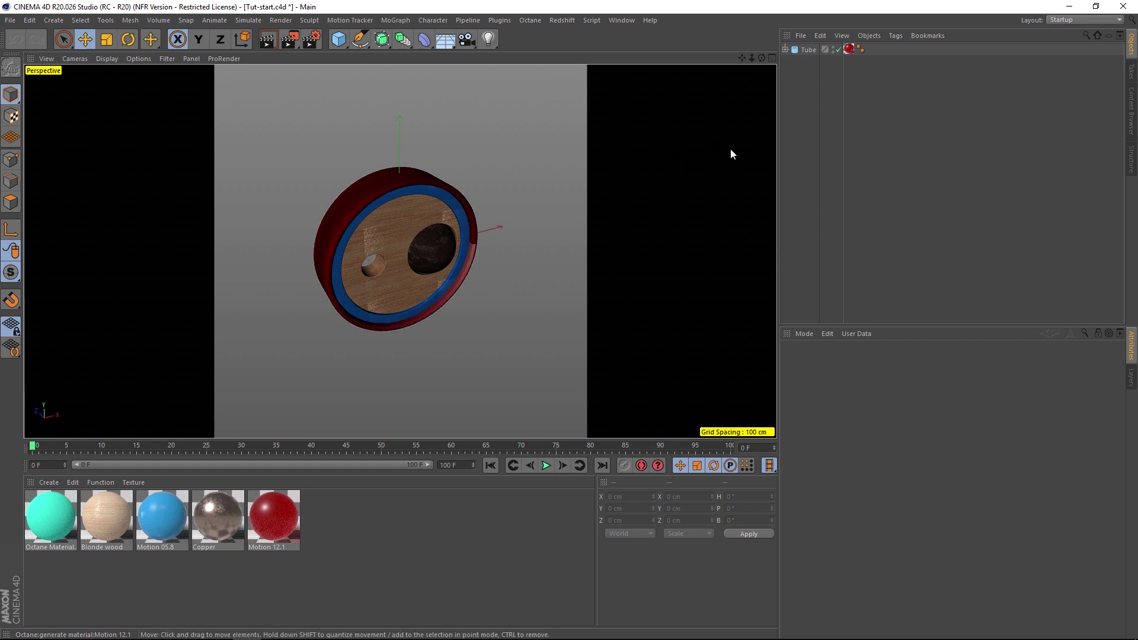
- Add an XPresso tag to the Tube and bring the Tube into its graph as a node
right_click(807, 52)
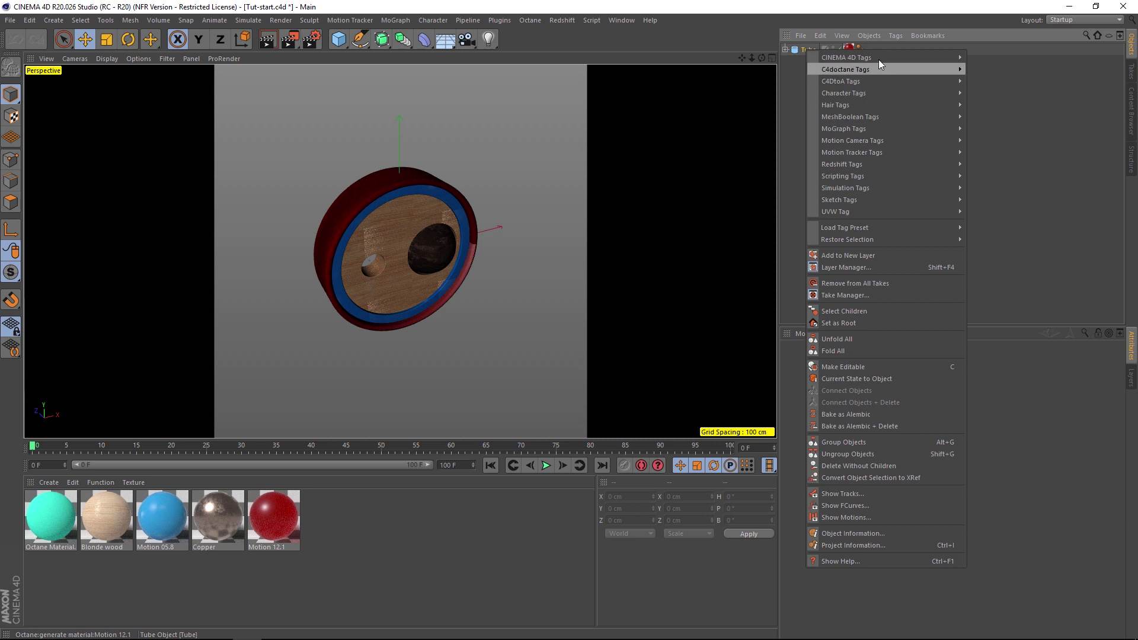
mouse_move(865, 60)
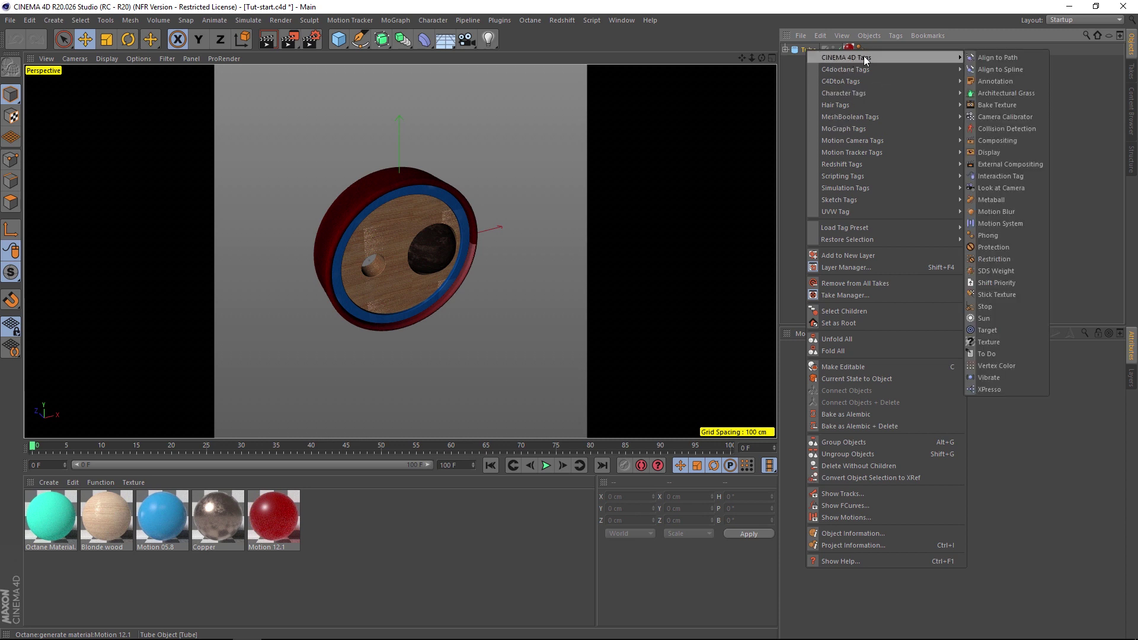
click(998, 389)
drag(945, 322, 599, 130)
click(808, 50)
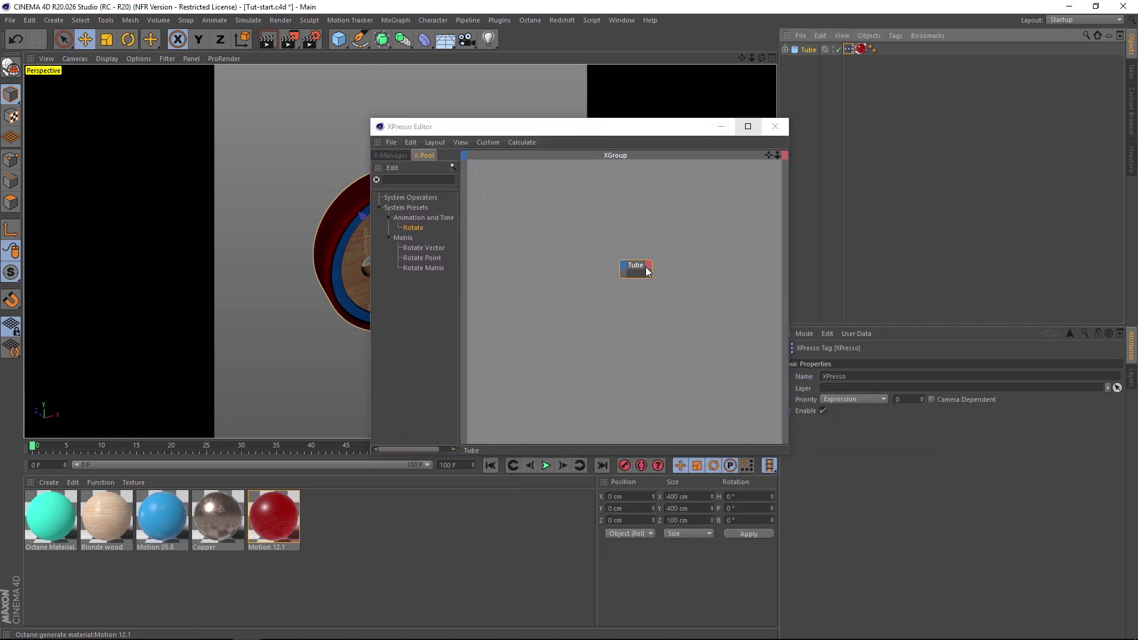
- Find the Rotate preset by searching for "rotate" and add it to the graph beside the Tube node
click(419, 181)
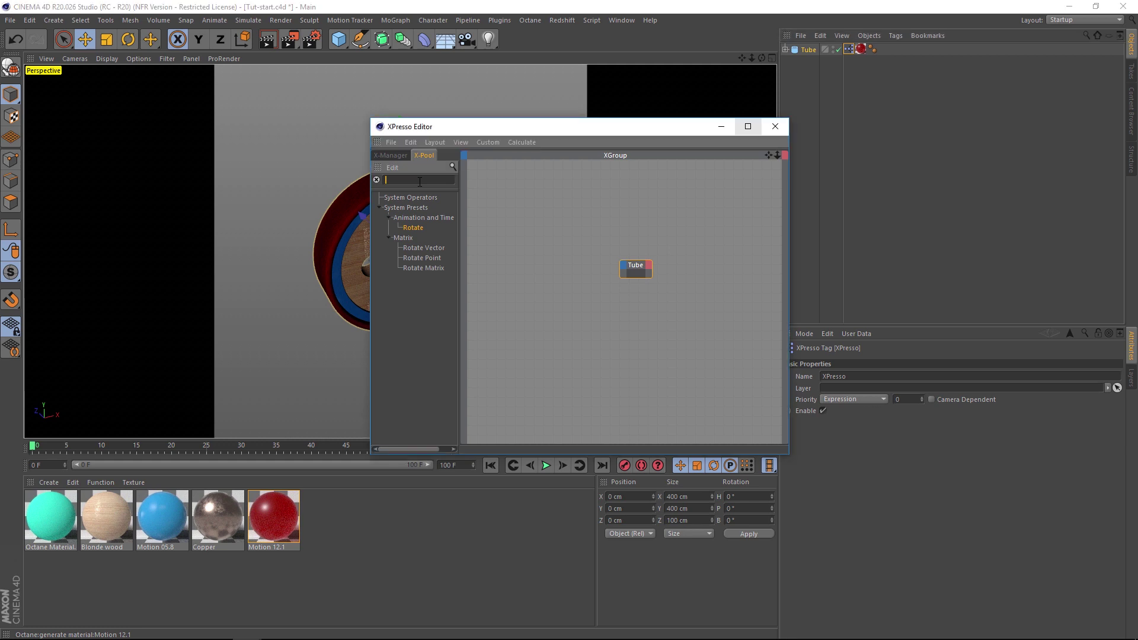
text(rotate)
drag(516, 271, 517, 269)
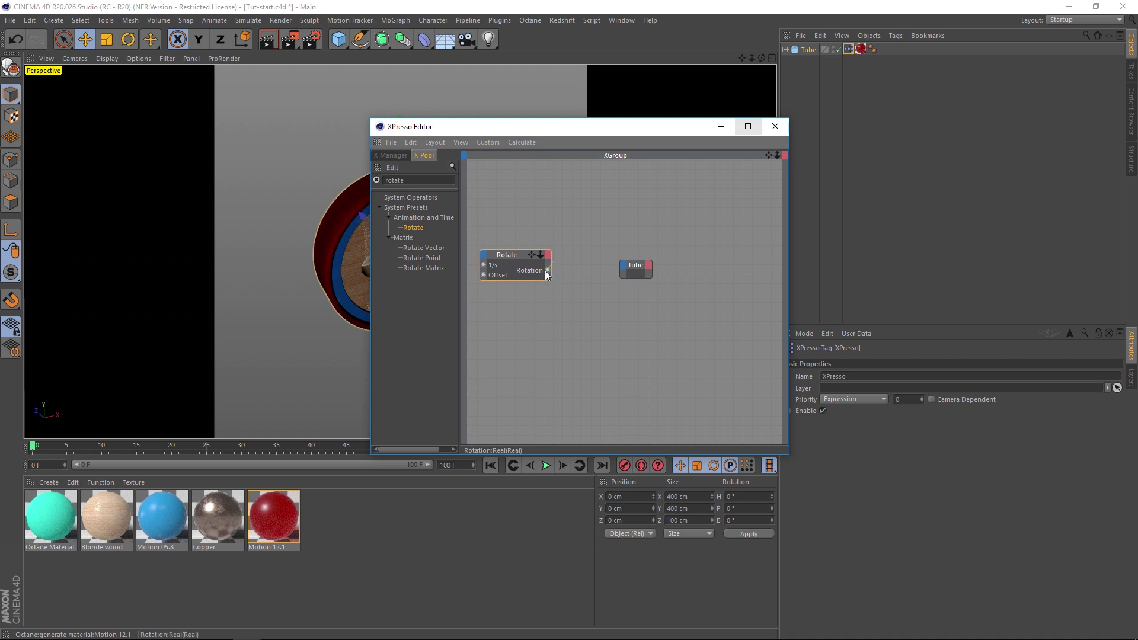
- Connect the Rotate node's Rotation output to the Tube node's Global Rotation . B input
drag(624, 262, 623, 264)
mouse_move(630, 272)
mouse_move(660, 282)
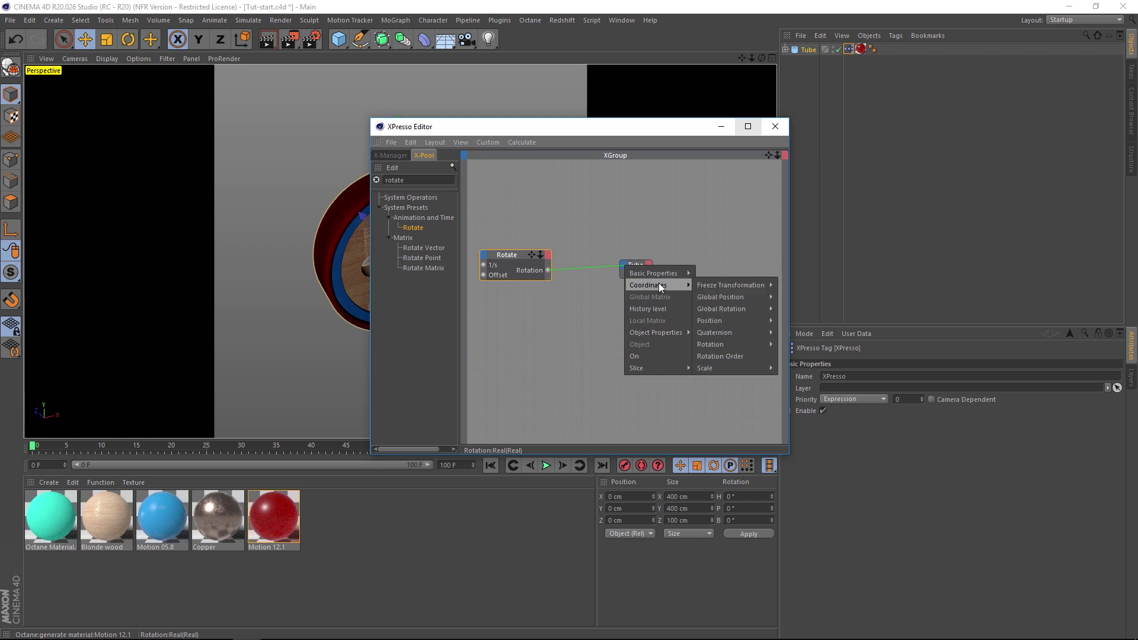
mouse_move(714, 308)
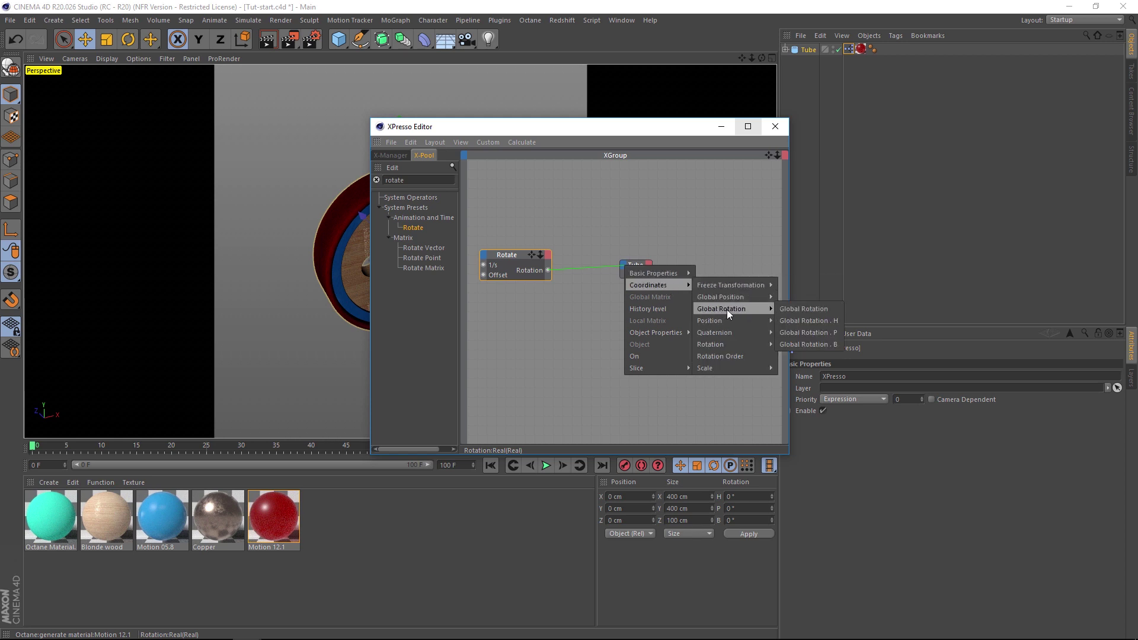
click(807, 344)
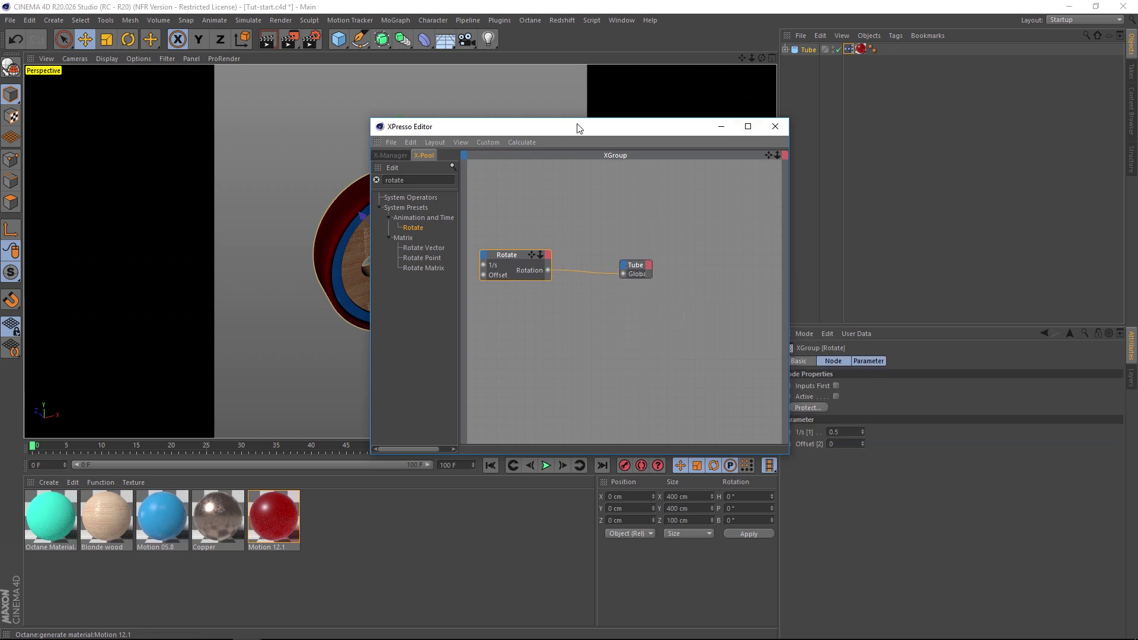
- Play the animation to check the tube's rotation, keeping the XPresso Editor clear of the model and node parameters
drag(565, 127, 773, 102)
click(545, 466)
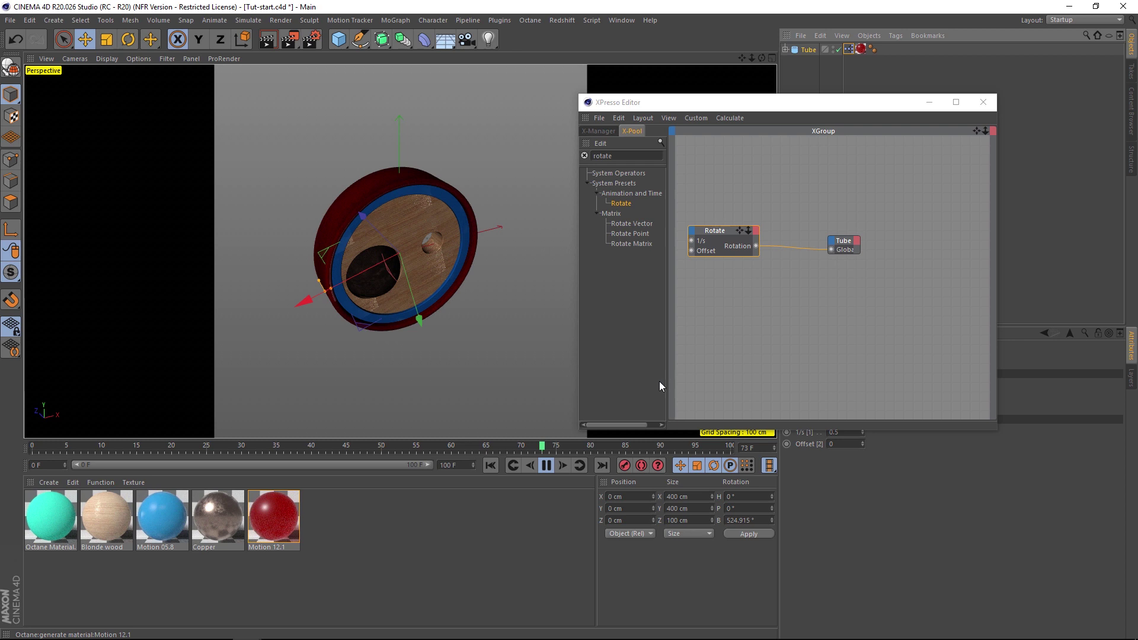
drag(730, 108, 712, 68)
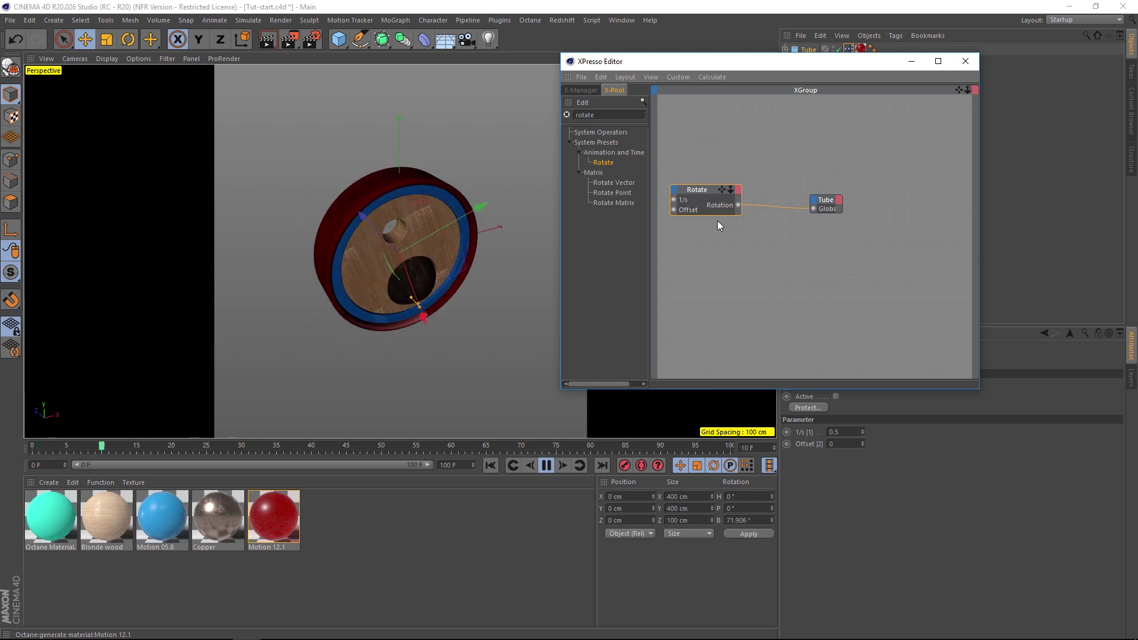
drag(835, 62, 824, 28)
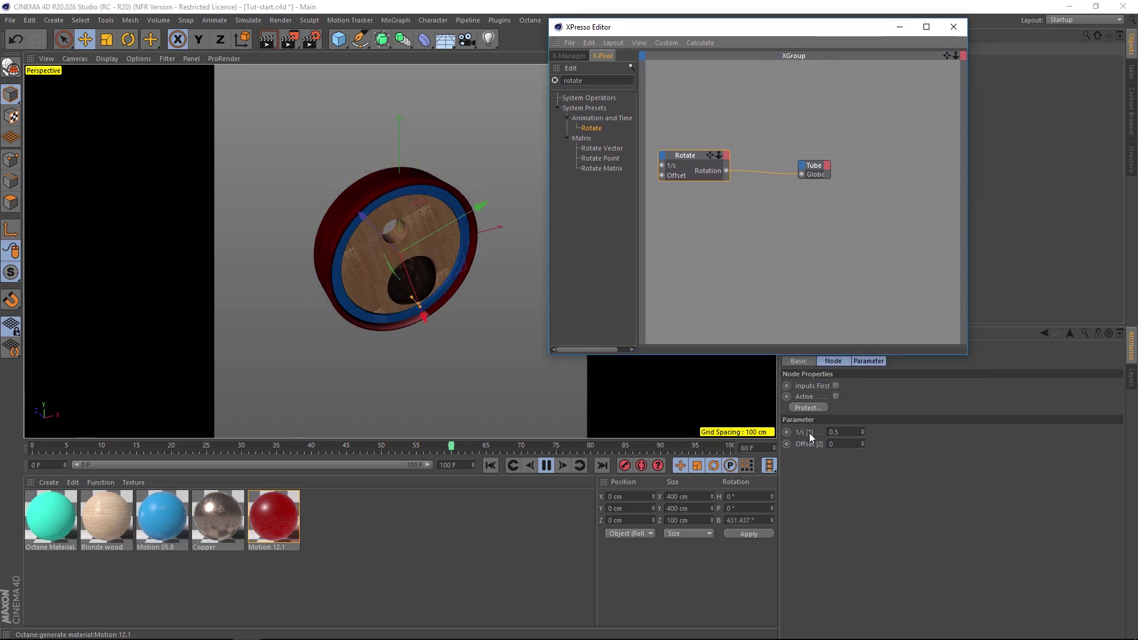
- Set the Rotate node's 1/s parameter to 1
click(854, 432)
text(1)
key(Return)
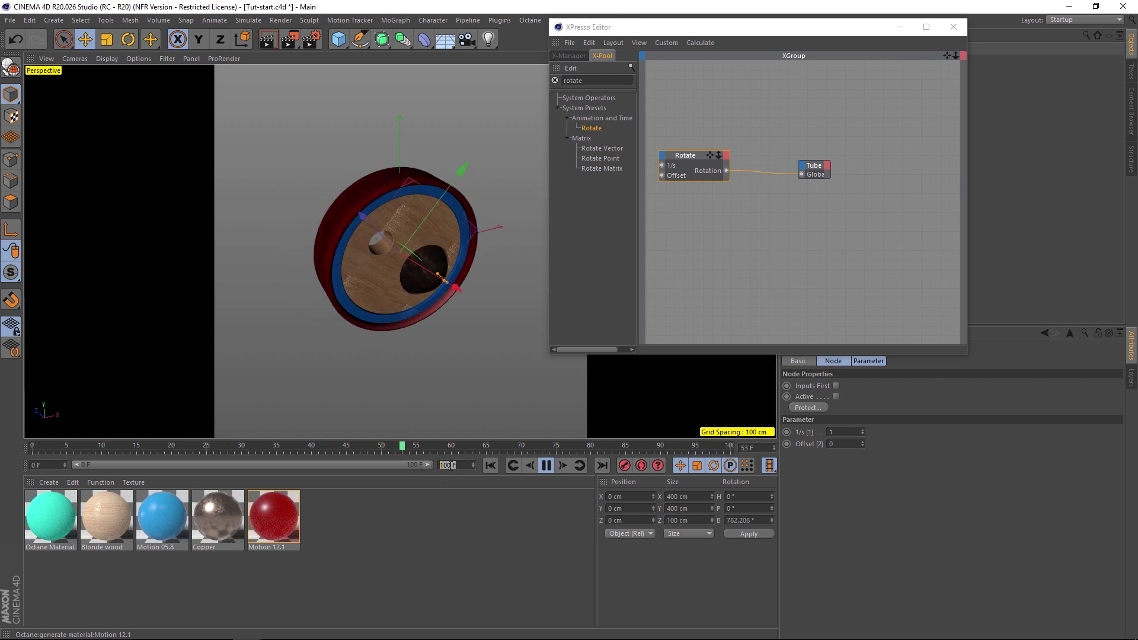
- Set the timeline's end frame to 99 F and restore it to 100 F
text(90)
key(Return)
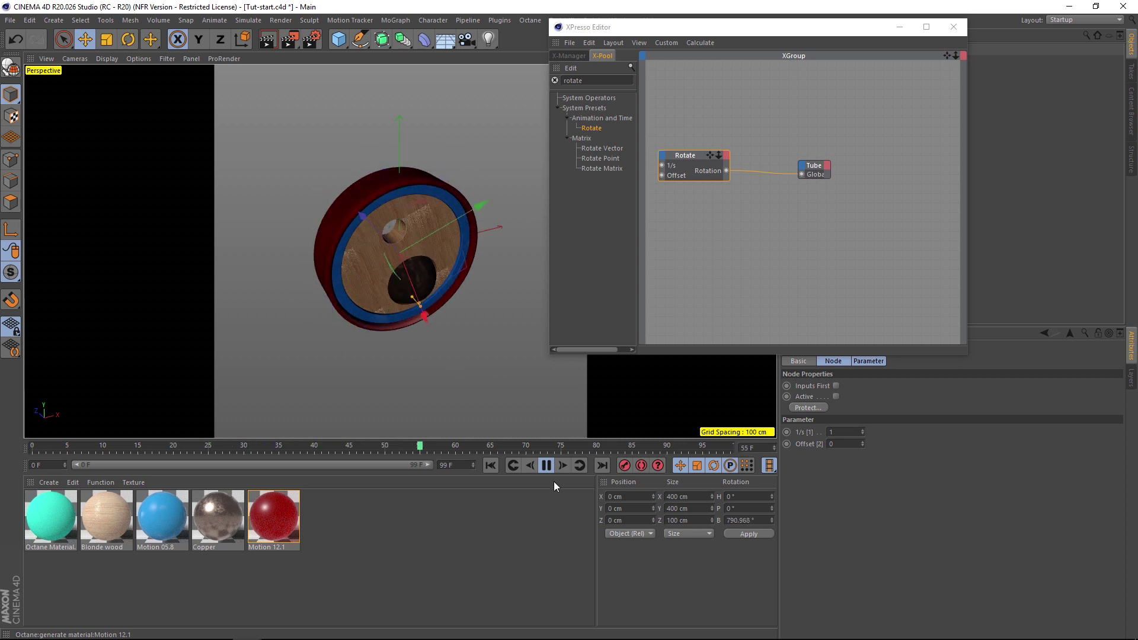
double_click(449, 465)
text(100)
key(Return)
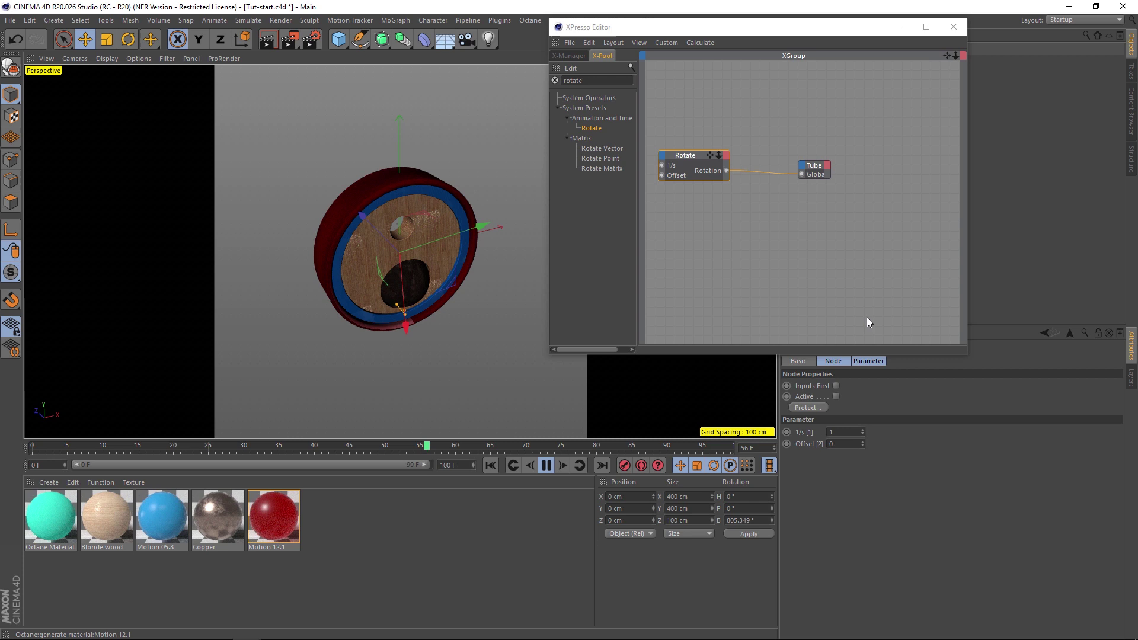
- Set the Rotate node's 1/s parameter back to 0.5 and stop the playback
double_click(844, 432)
text(5)
key(Return)
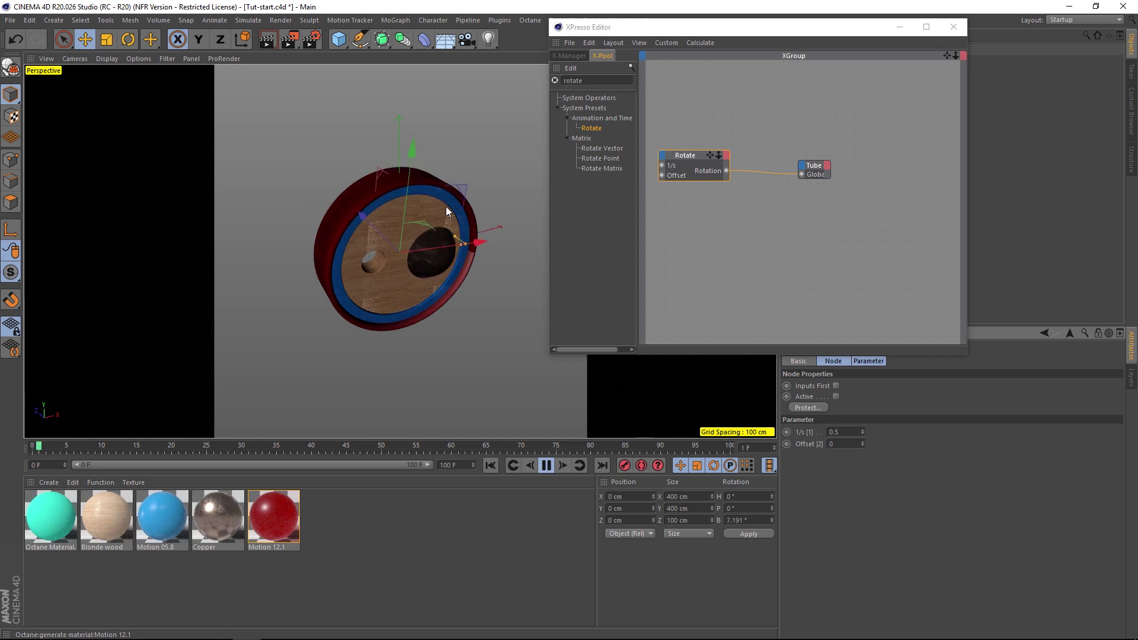
click(546, 466)
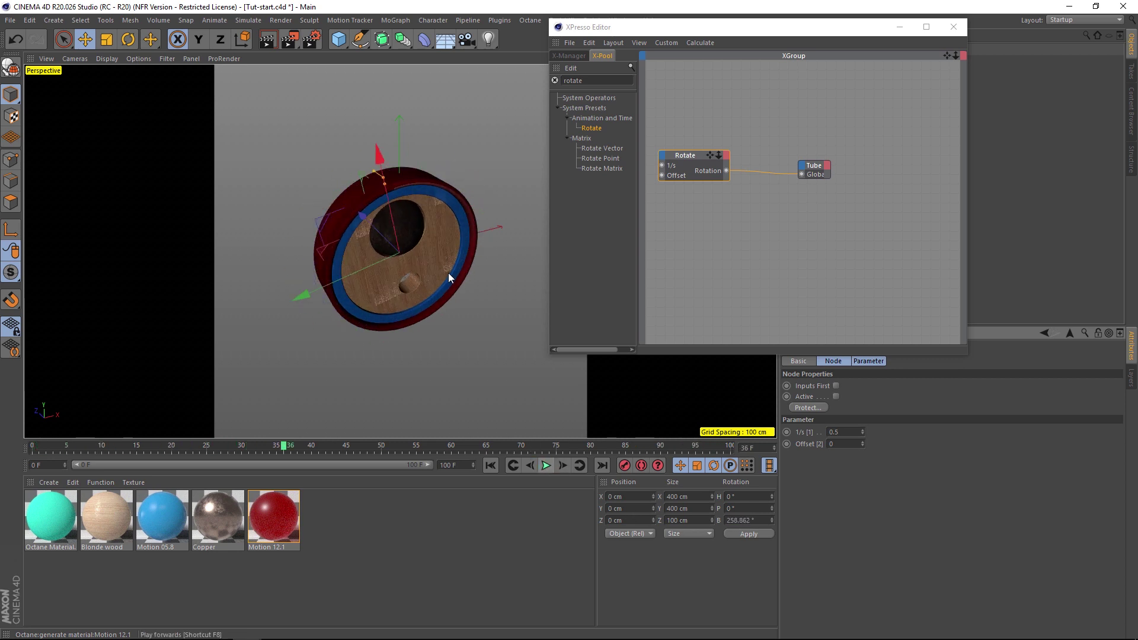
- Select the copper sphere, reveal it in the Tube hierarchy and add it to the XPresso graph as a node
click(399, 223)
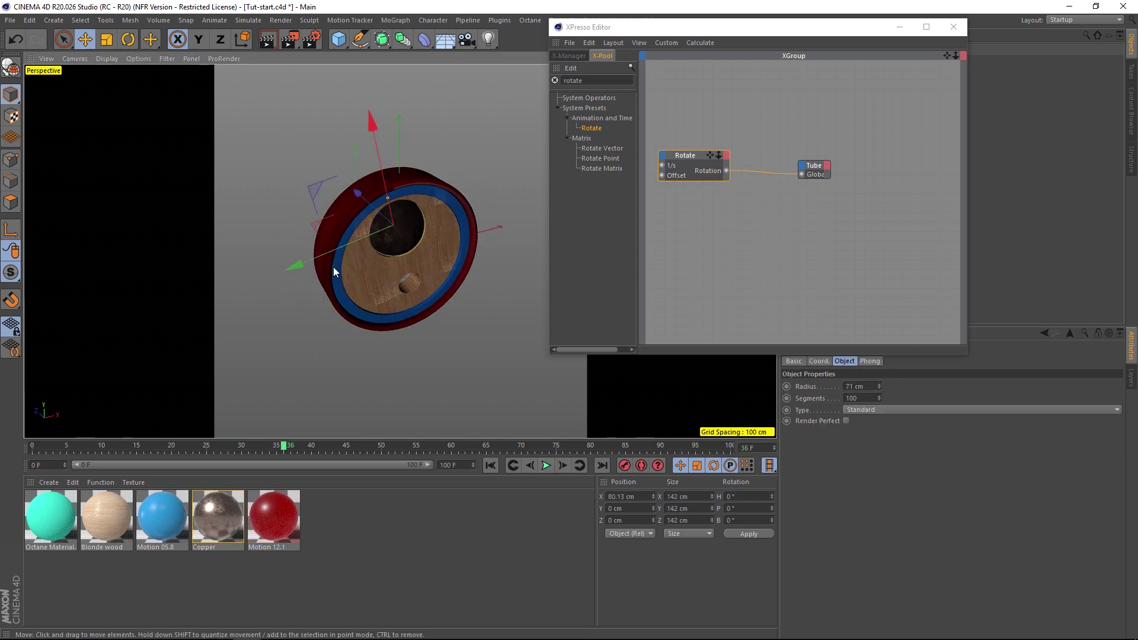
drag(752, 29, 676, 96)
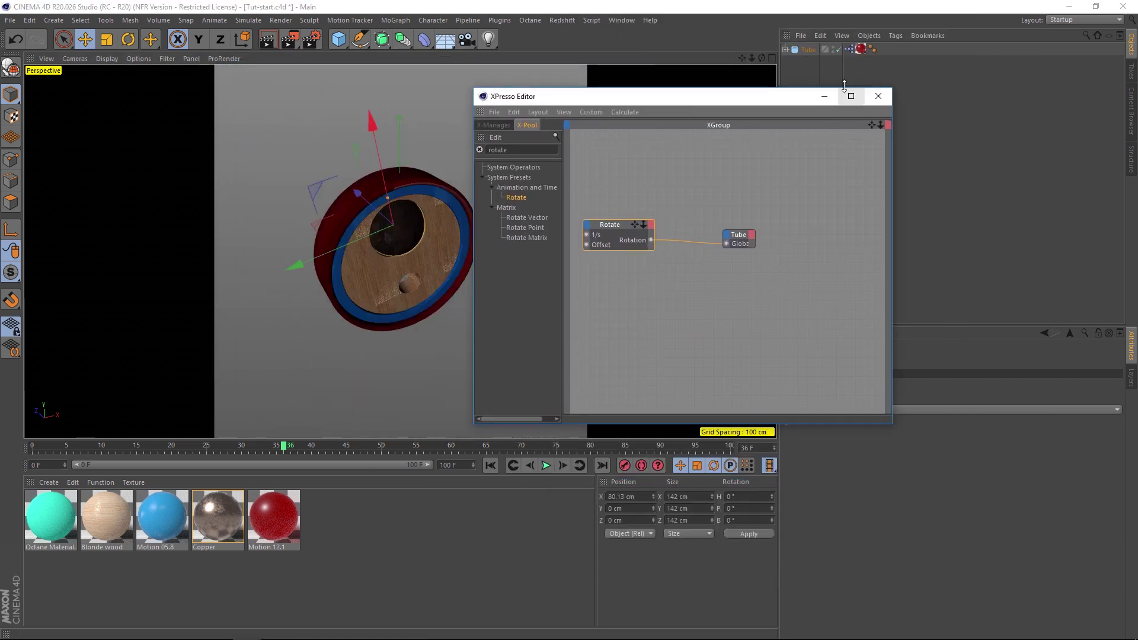
drag(747, 98, 195, 127)
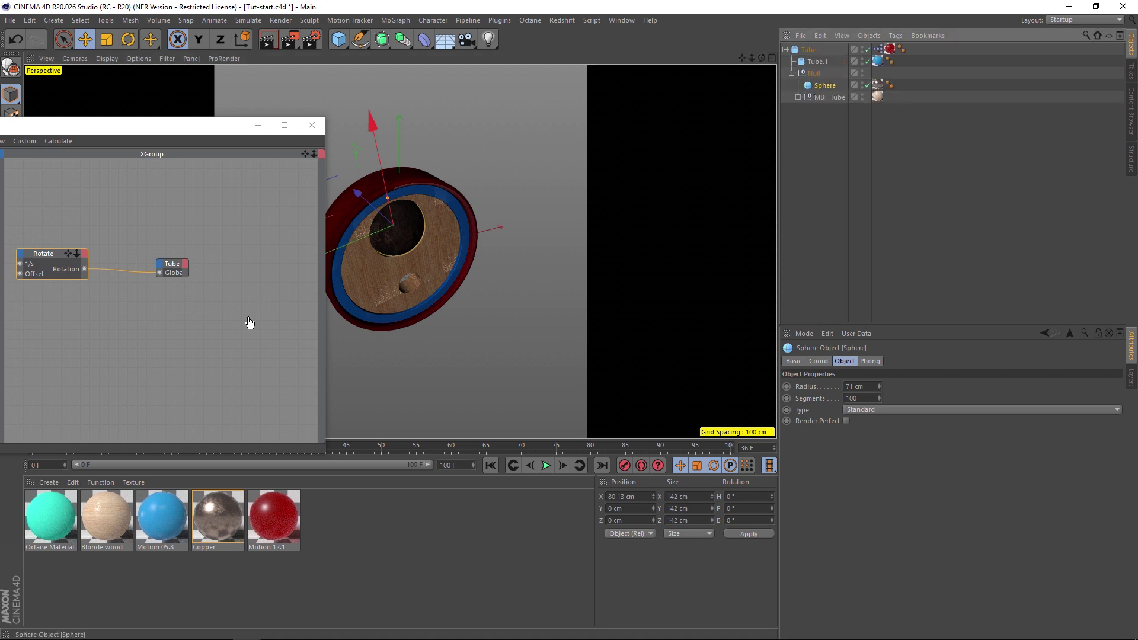
drag(191, 134, 344, 95)
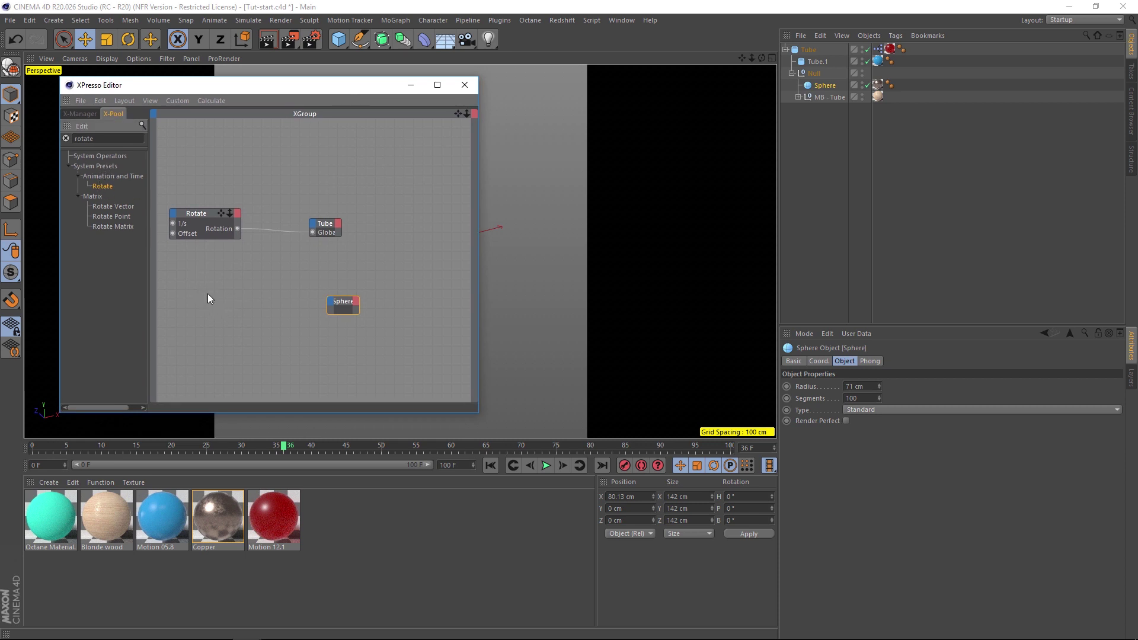
- Connect a duplicate Rotate node's Rotation output to the Sphere node's Rotation . B input
drag(237, 298, 330, 304)
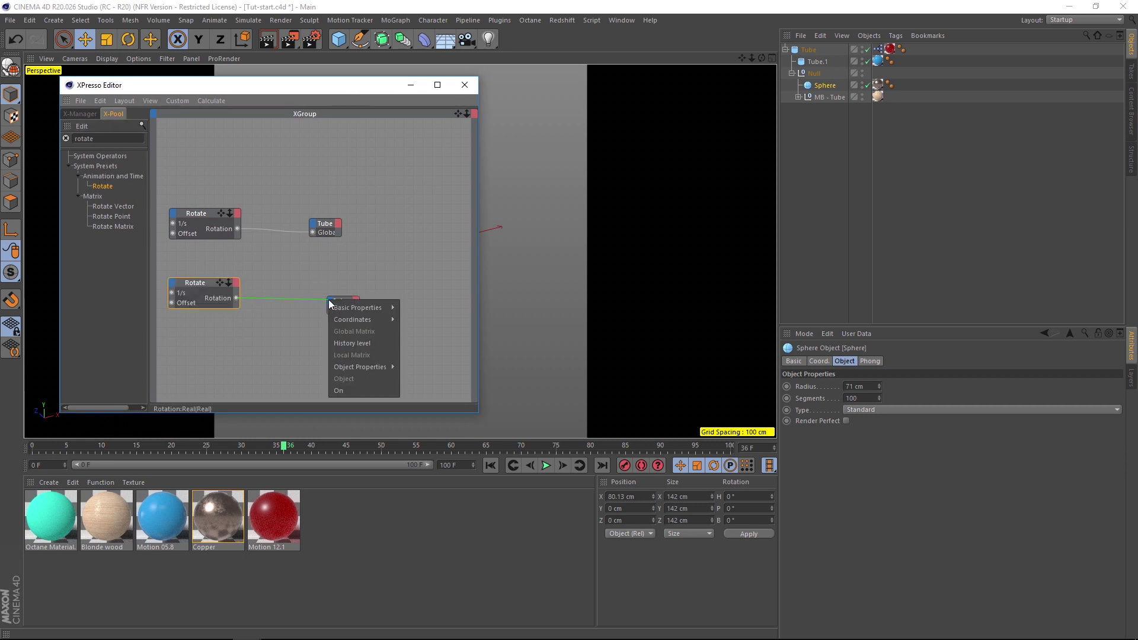
mouse_move(357, 319)
mouse_move(446, 379)
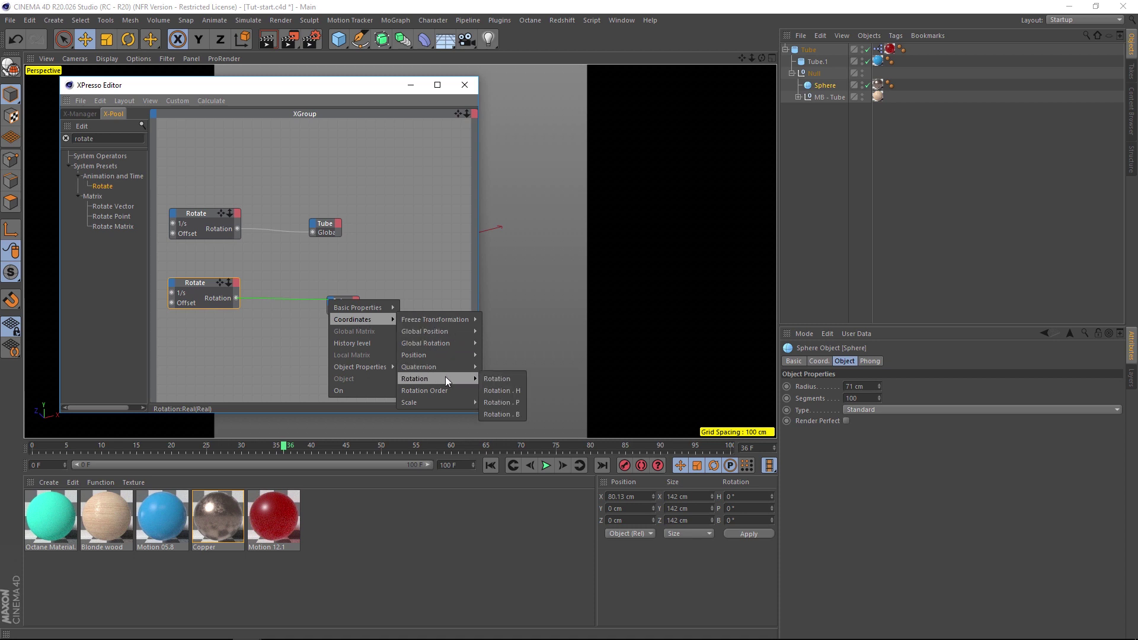
click(497, 415)
- Set the sphere's Rotate node 1/s to -0.5 and play the animation from the first frame
drag(351, 94, 804, 102)
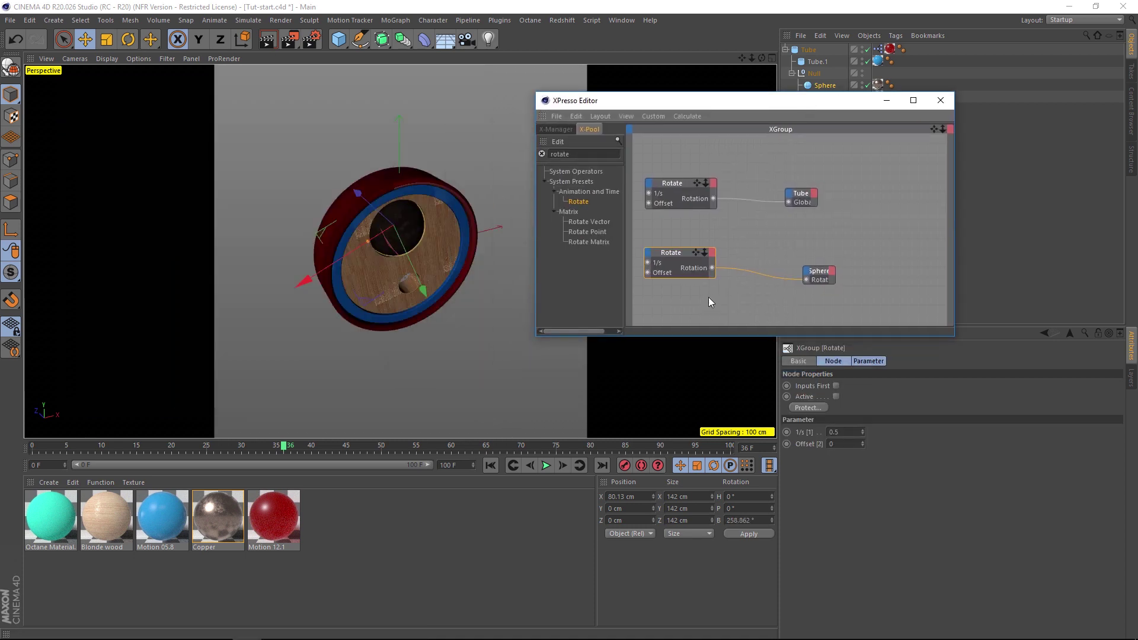
drag(846, 432, 789, 433)
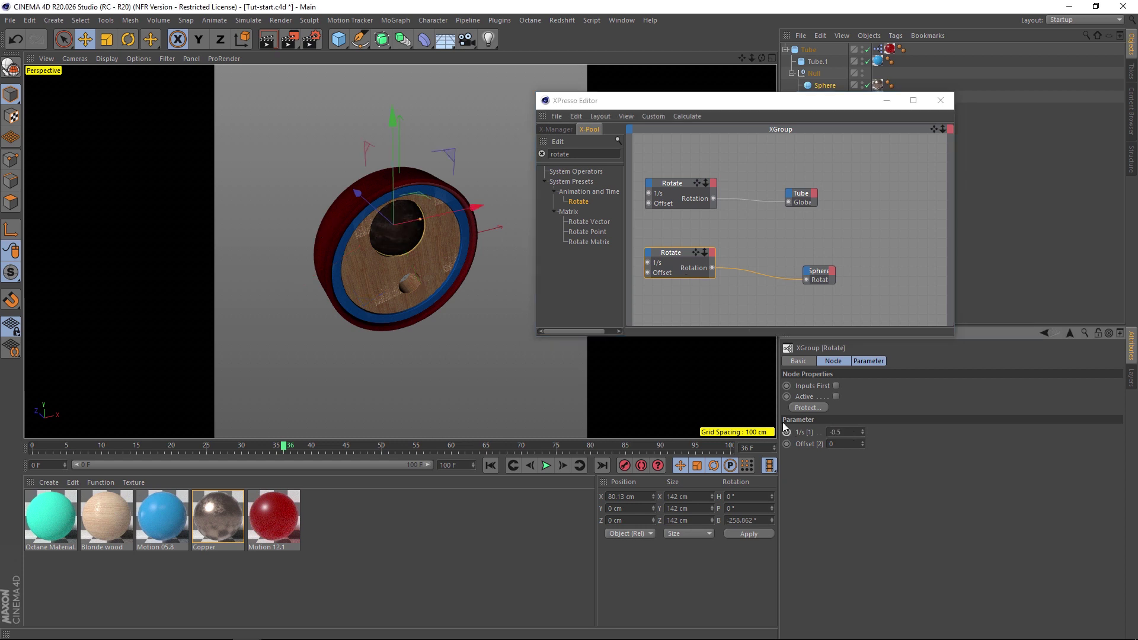
click(490, 466)
click(1015, 196)
click(544, 466)
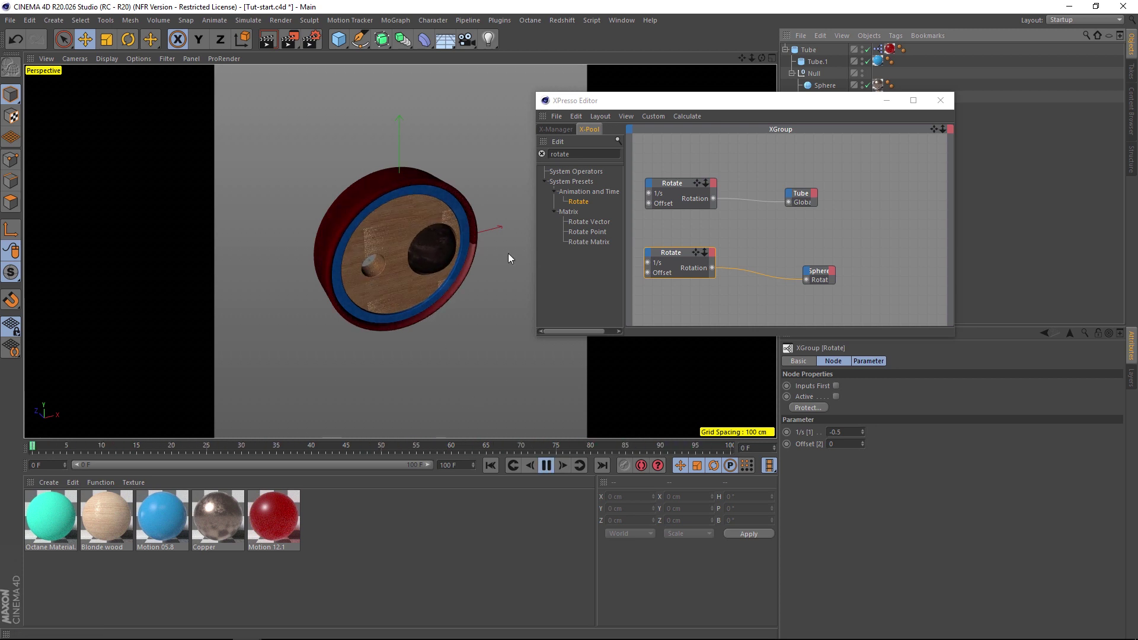
- Close the XPresso Editor and stop the playback
click(936, 107)
click(940, 100)
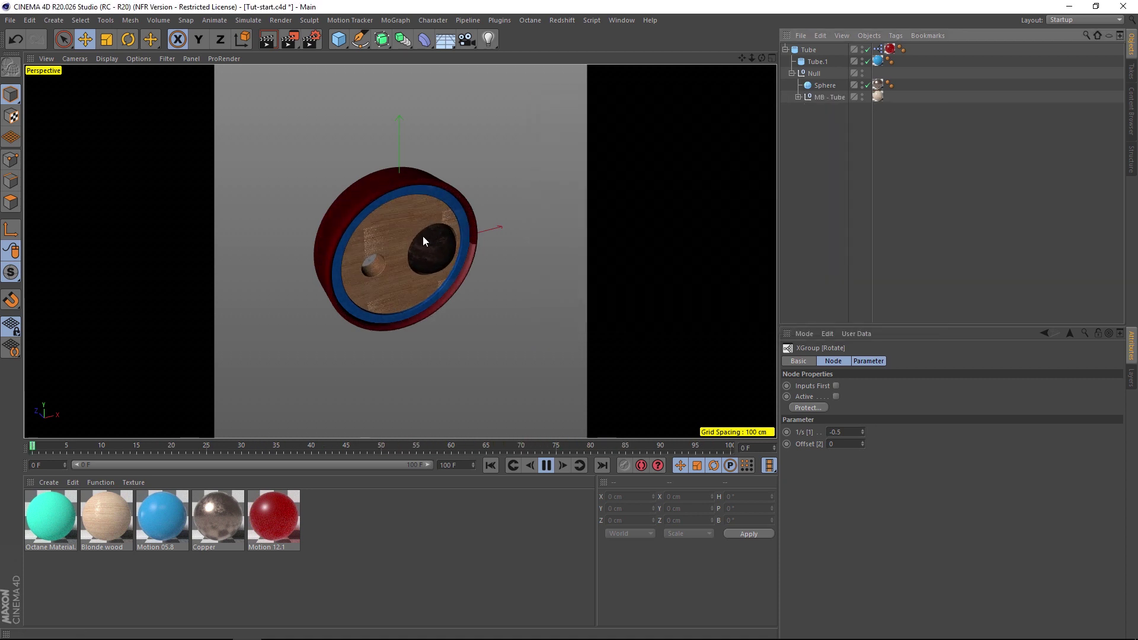
click(547, 465)
- Add a camera to the scene, collapse the Tube hierarchy and rename the camera as 1
click(467, 39)
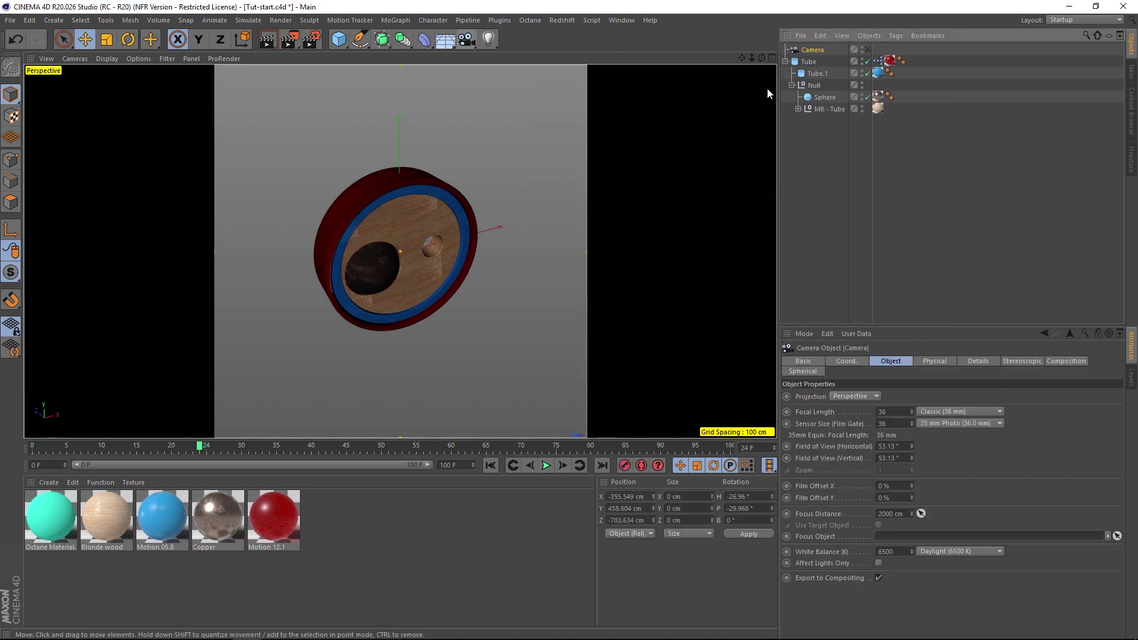
click(785, 61)
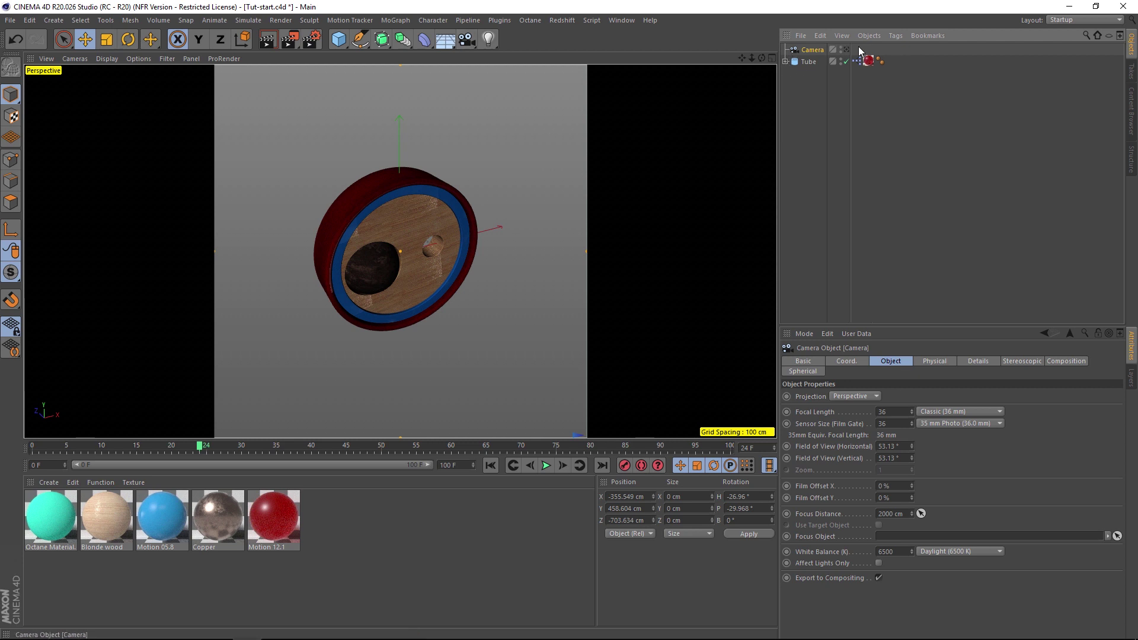
double_click(812, 50)
text(1)
key(Return)
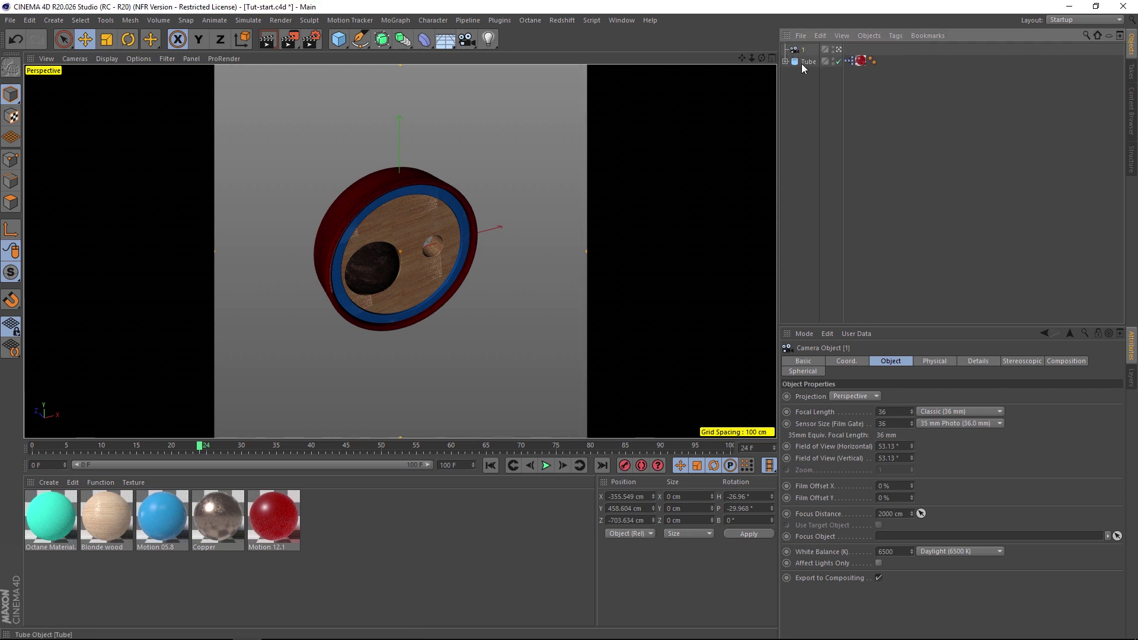
- Rename the top-level Tube object as 1
double_click(801, 62)
text(1)
key(Return)
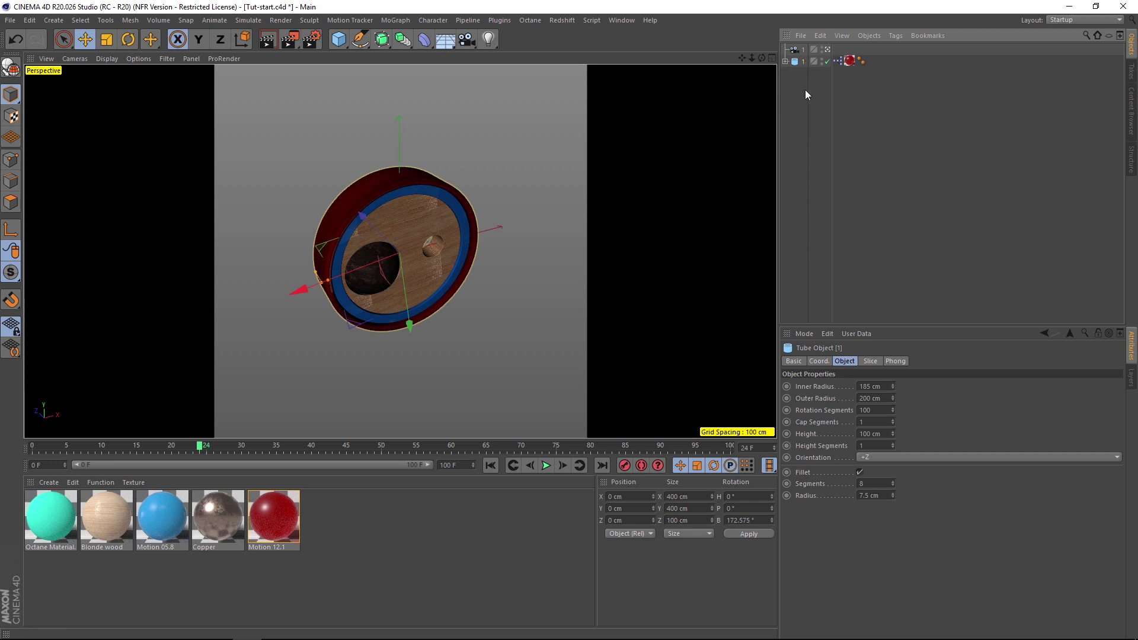
- Duplicate the camera and the tube named 1 together in the object list
click(804, 90)
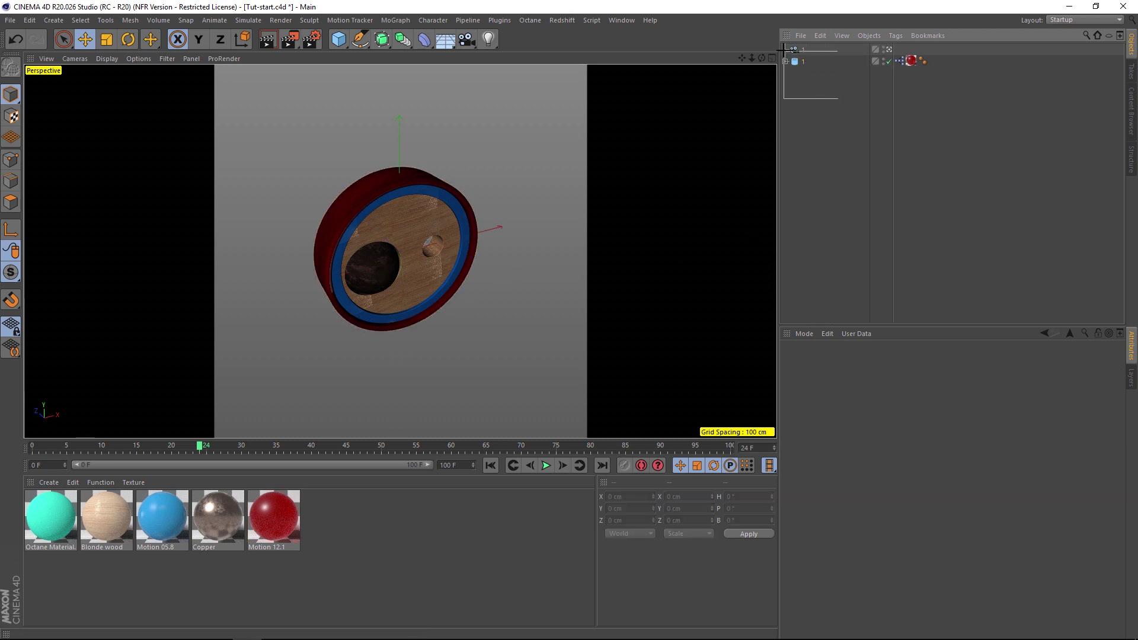
drag(784, 49, 784, 50)
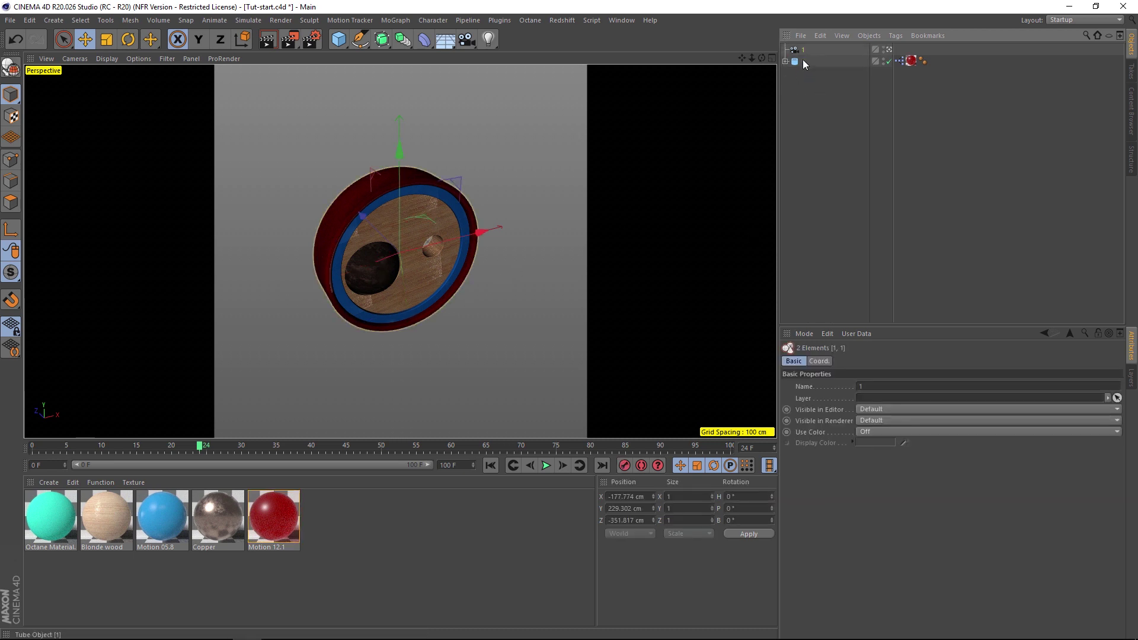
ctrl+drag(810, 114, 802, 110)
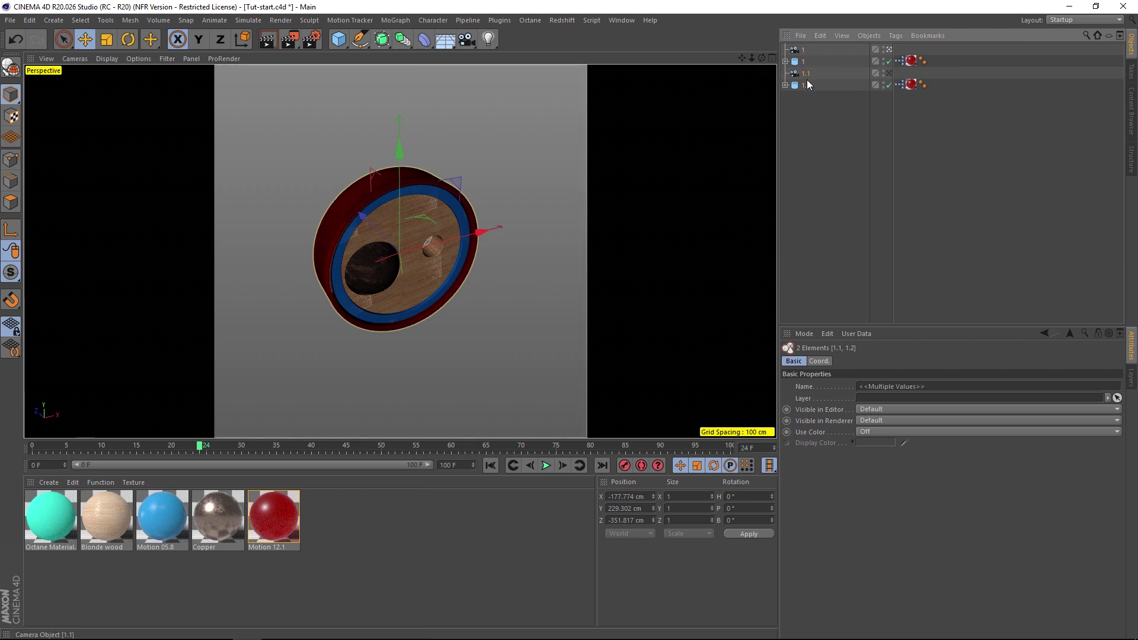
- Rename the duplicated camera and the duplicated tube as 2
click(805, 73)
double_click(805, 74)
text(2)
key(Return)
double_click(805, 85)
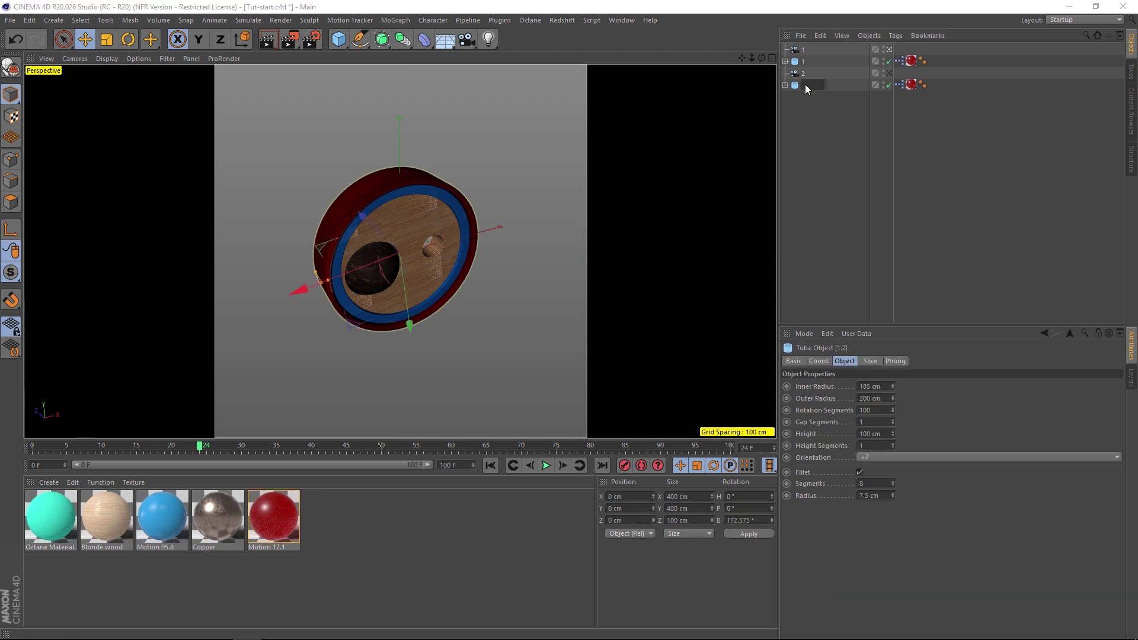
text(2)
key(Return)
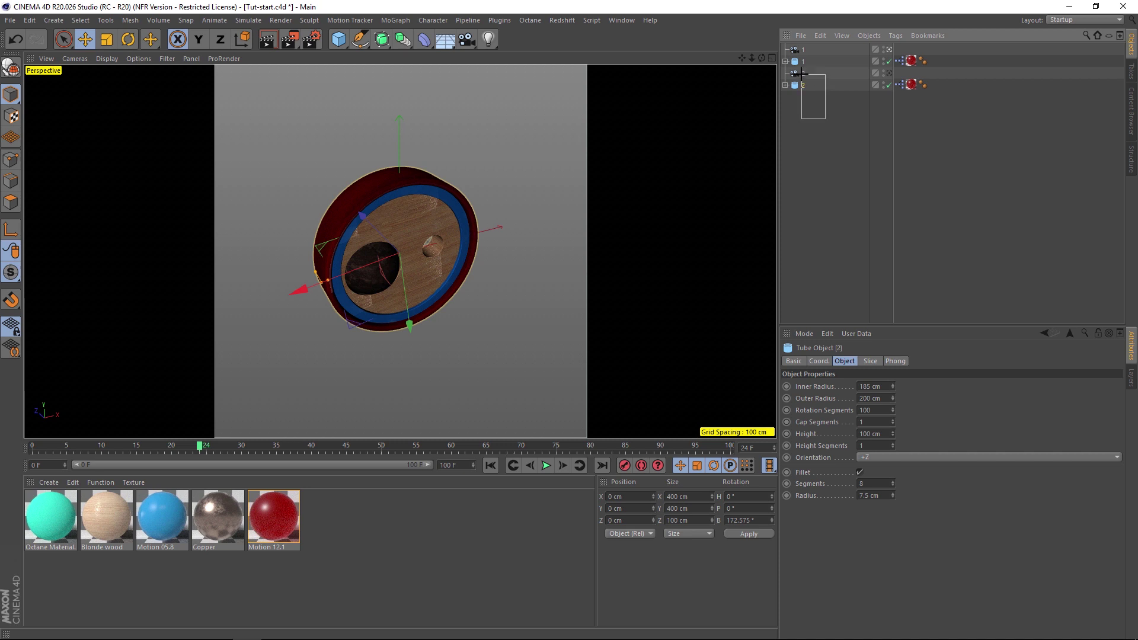
- Select camera 2 and tube 2 together and move them about 3840 cm along the X axis in the Front view
drag(801, 74, 800, 75)
click(771, 57)
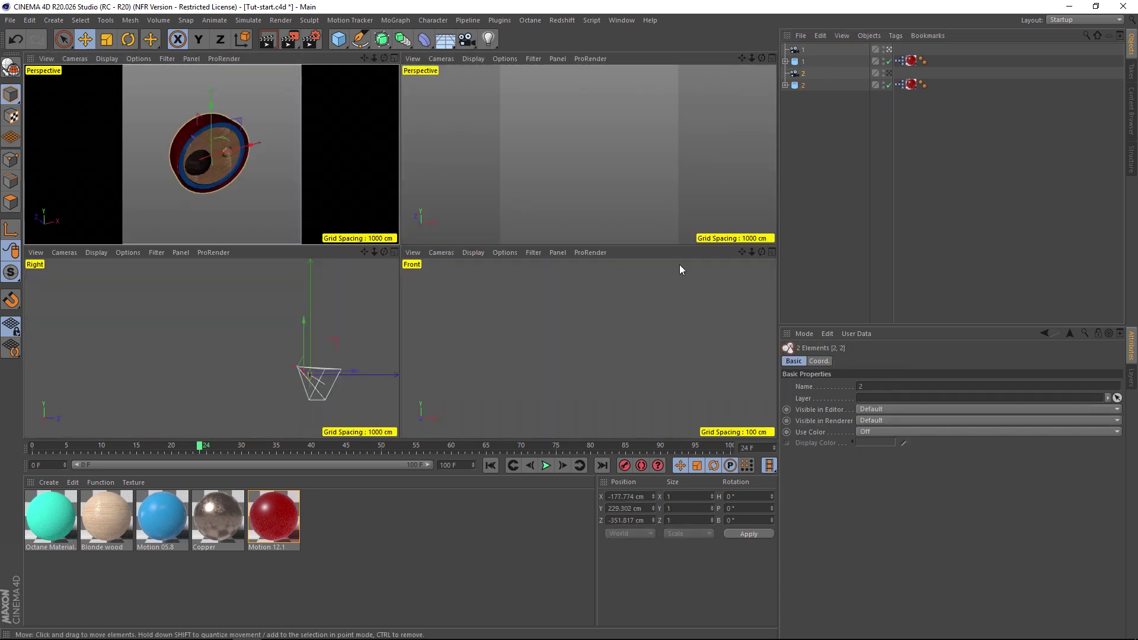
click(772, 251)
key(o)
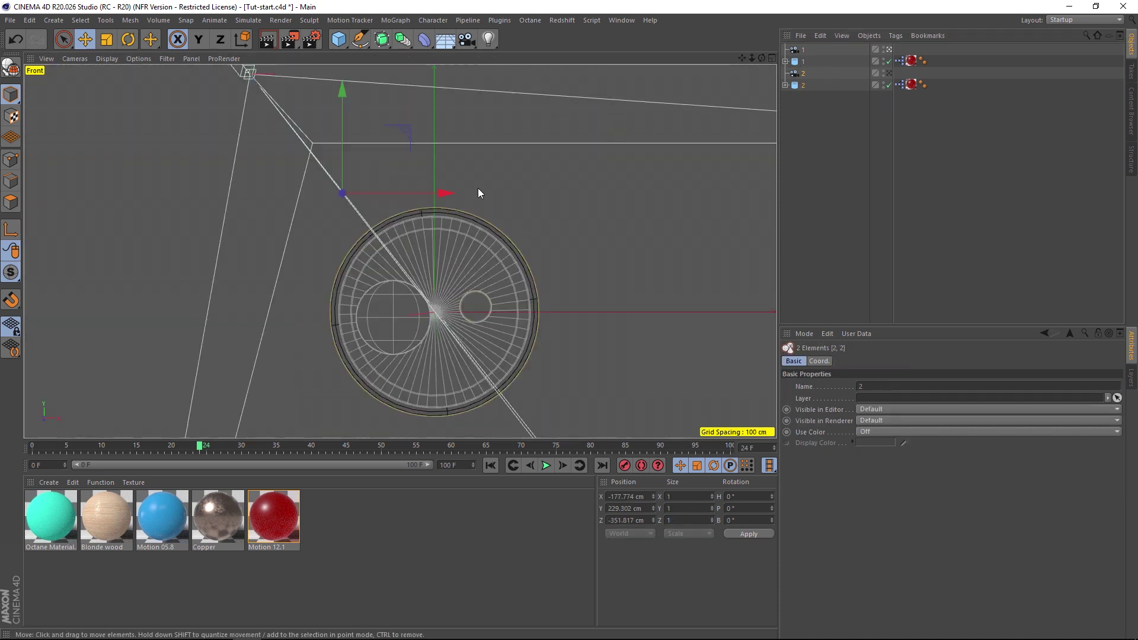
drag(753, 57, 716, 58)
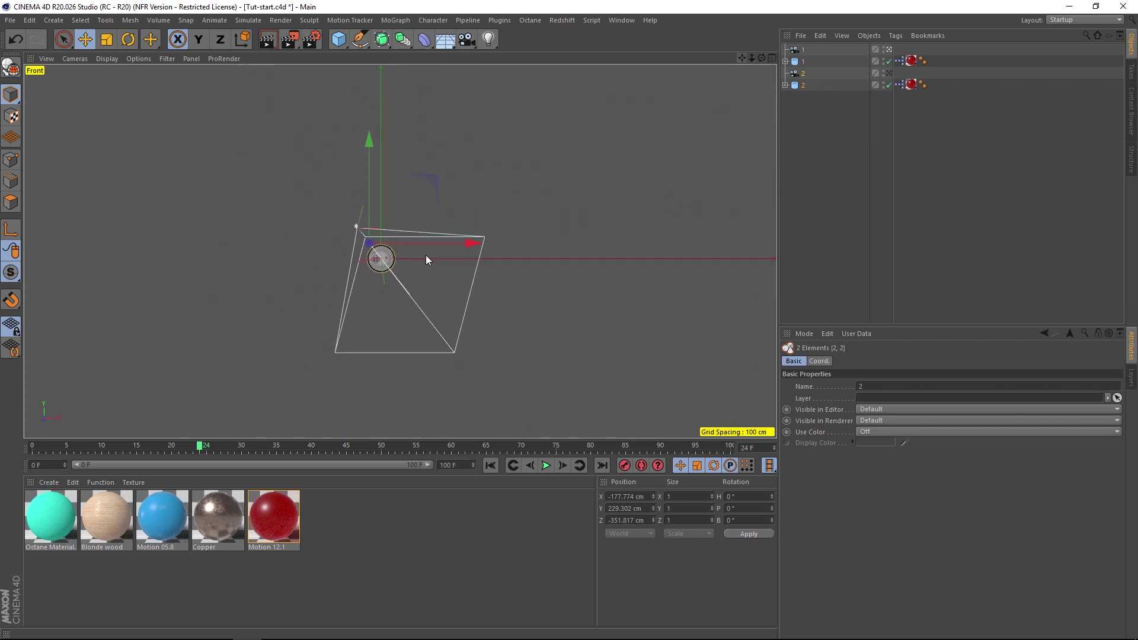
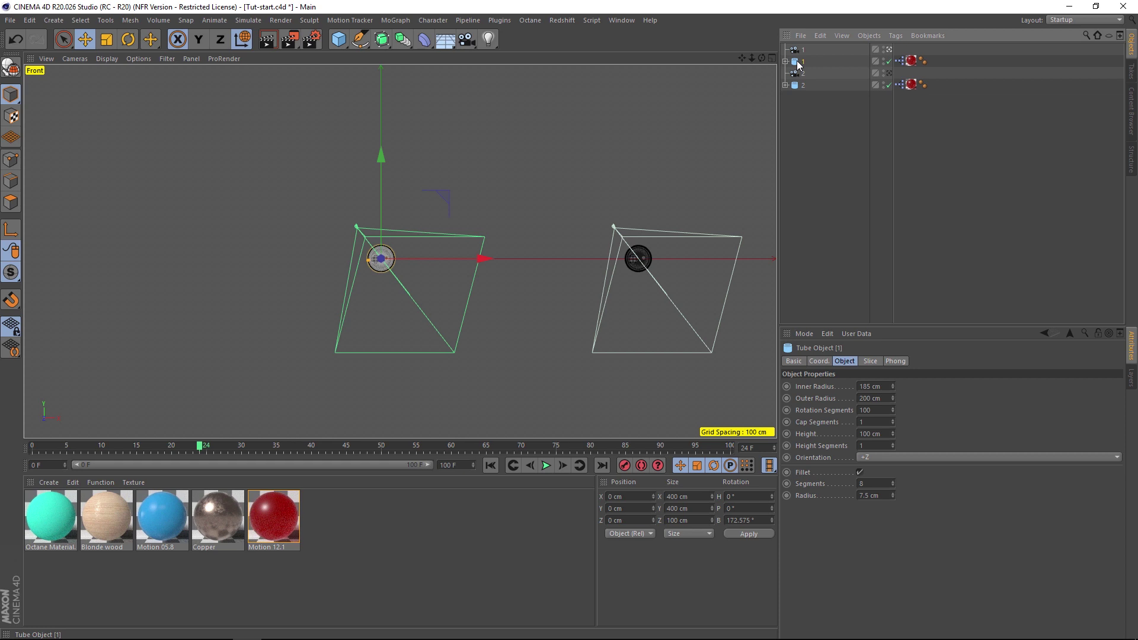
- Find the Transfer command and set it up for tube 1 with tube 2 as the target
key(shift+c)
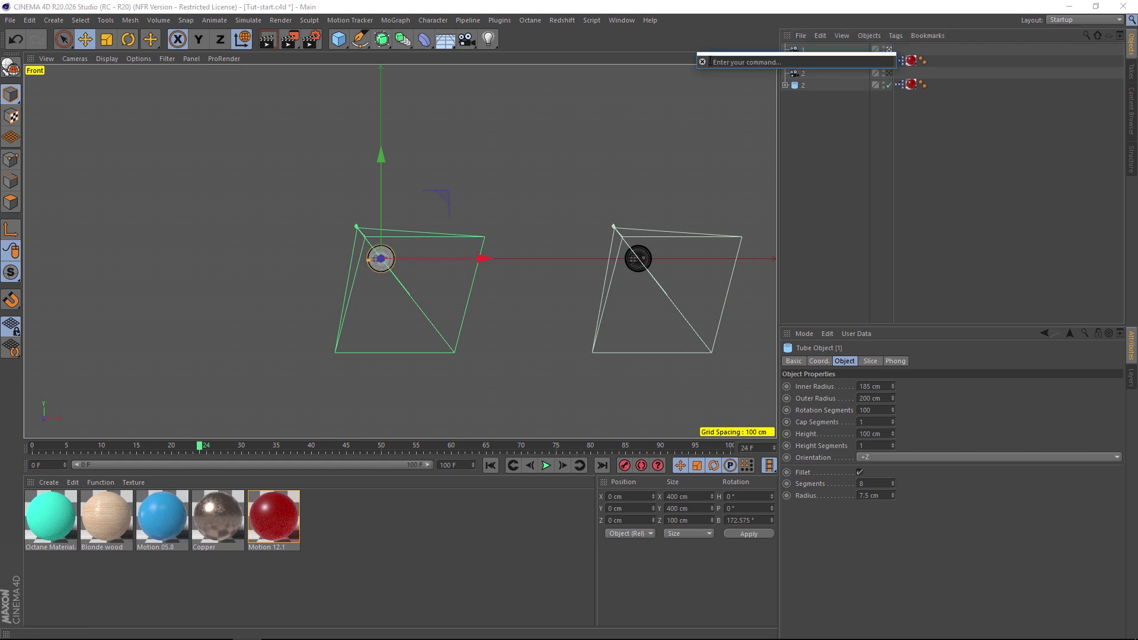
text(transfer)
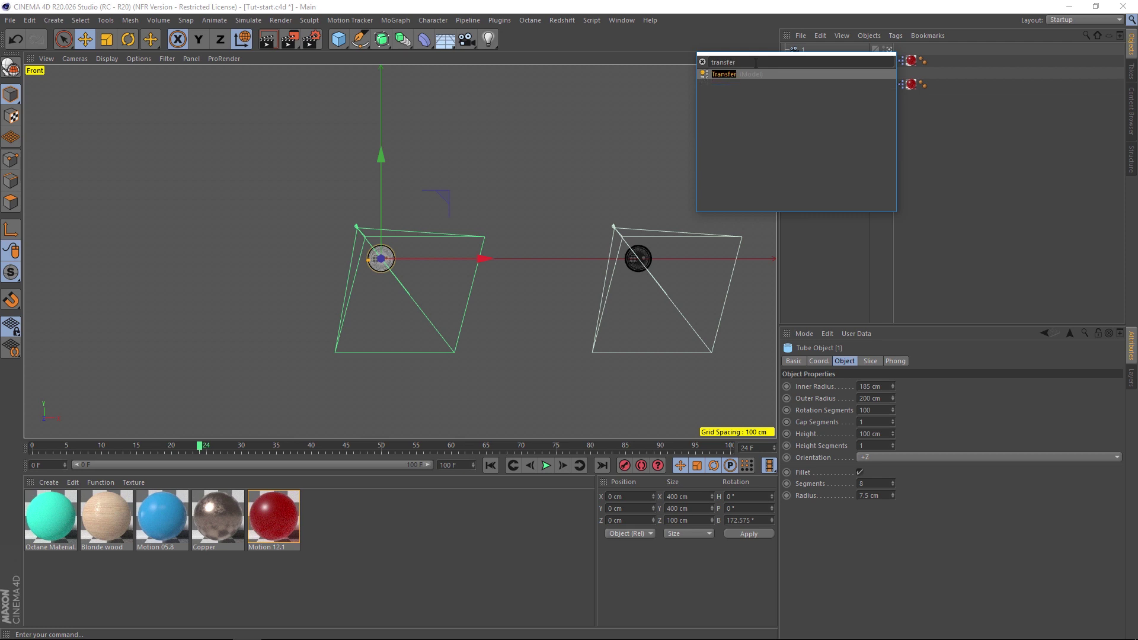
key(Return)
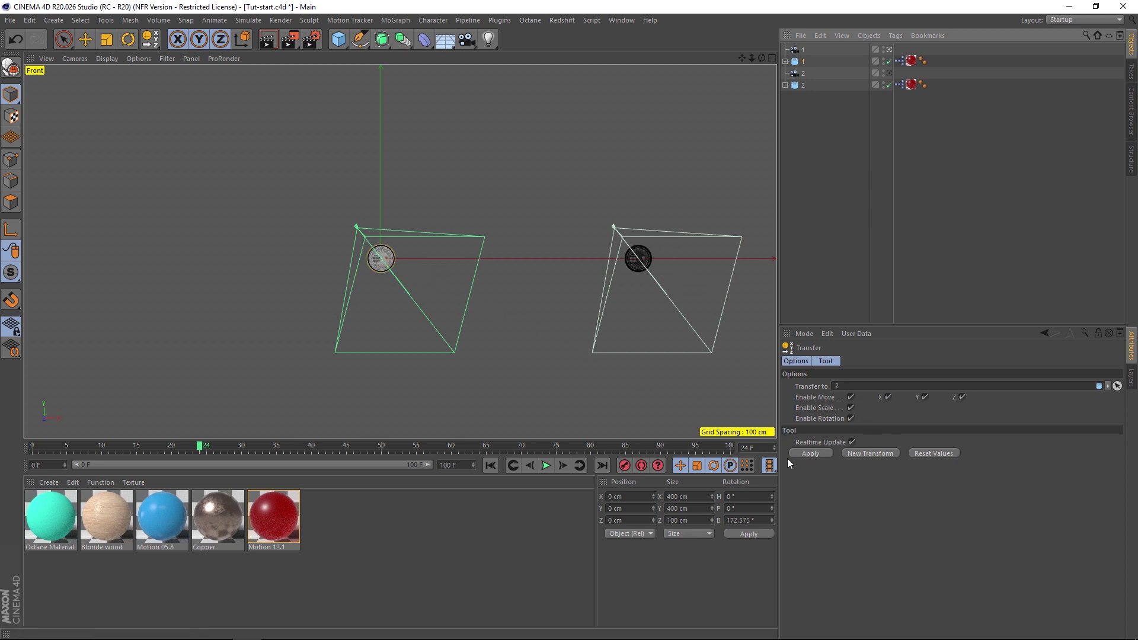
- Try applying the transfer of tube 1 onto tube 2, scrub the timeline and undo the transfer
click(821, 453)
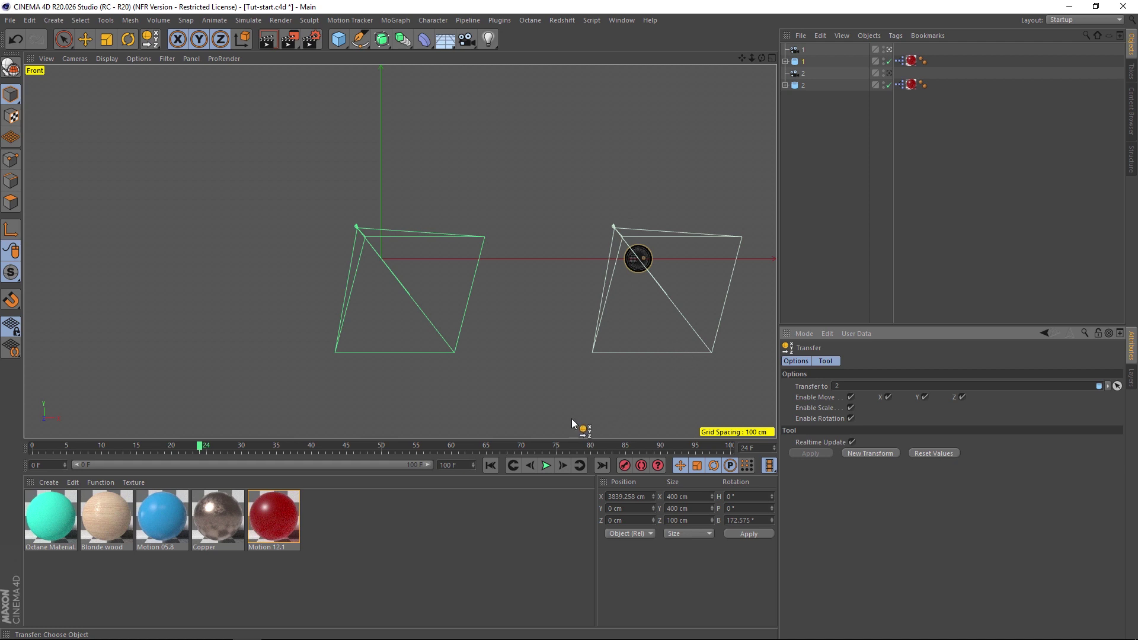
drag(224, 445, 517, 442)
key(ctrl+z)
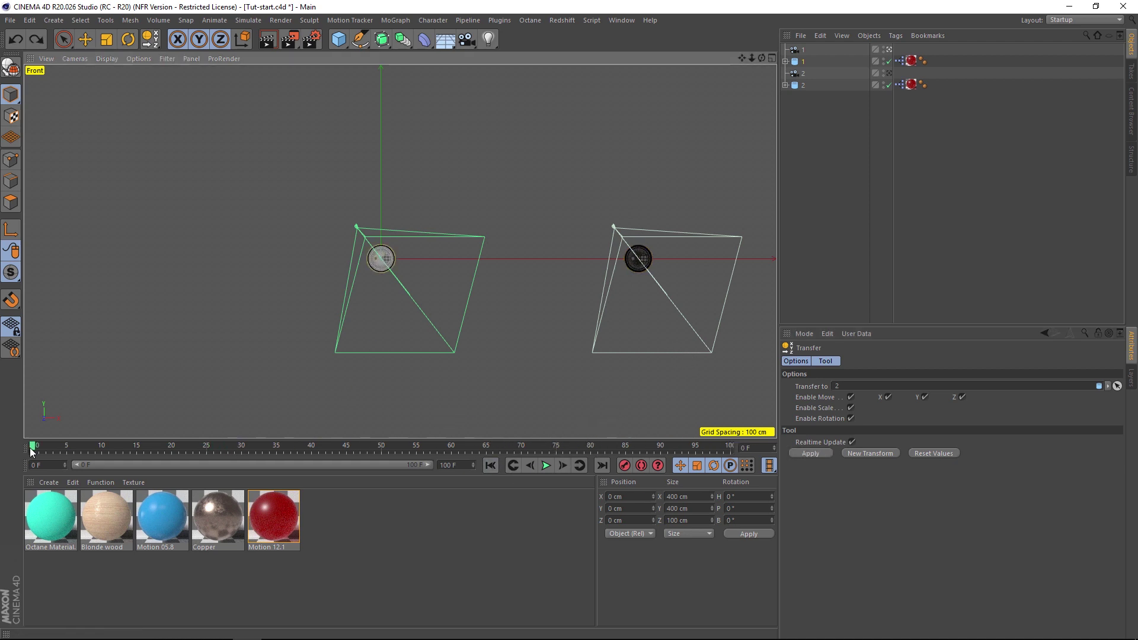
- Keyframe tube 1 at its origin on frame 0, and transferred to tube 2's position on frame 100
click(803, 61)
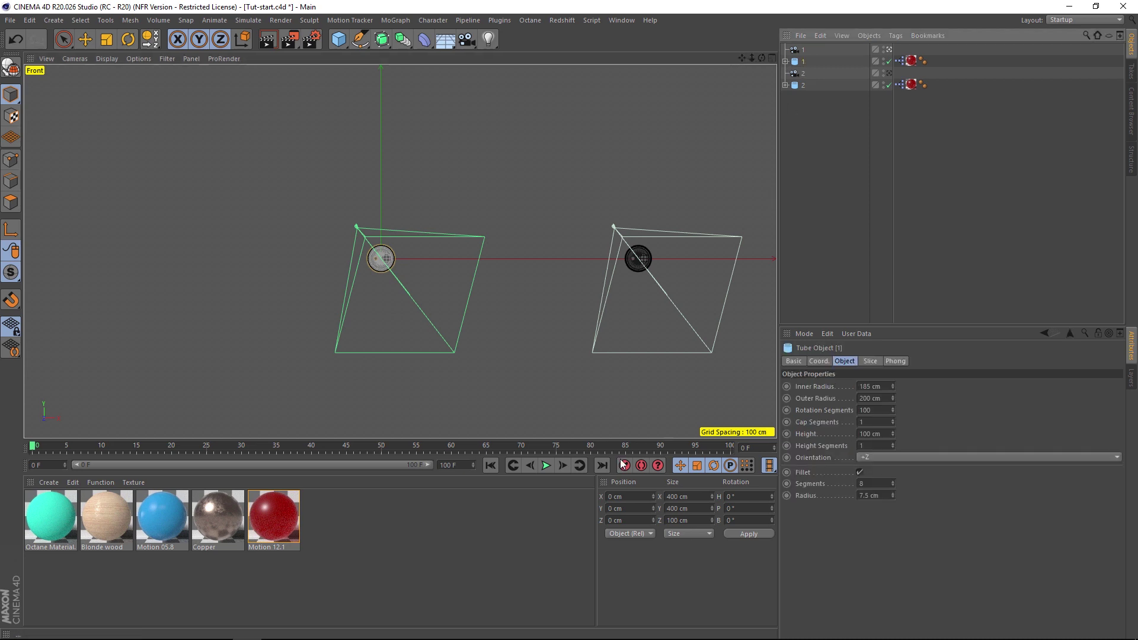
click(389, 446)
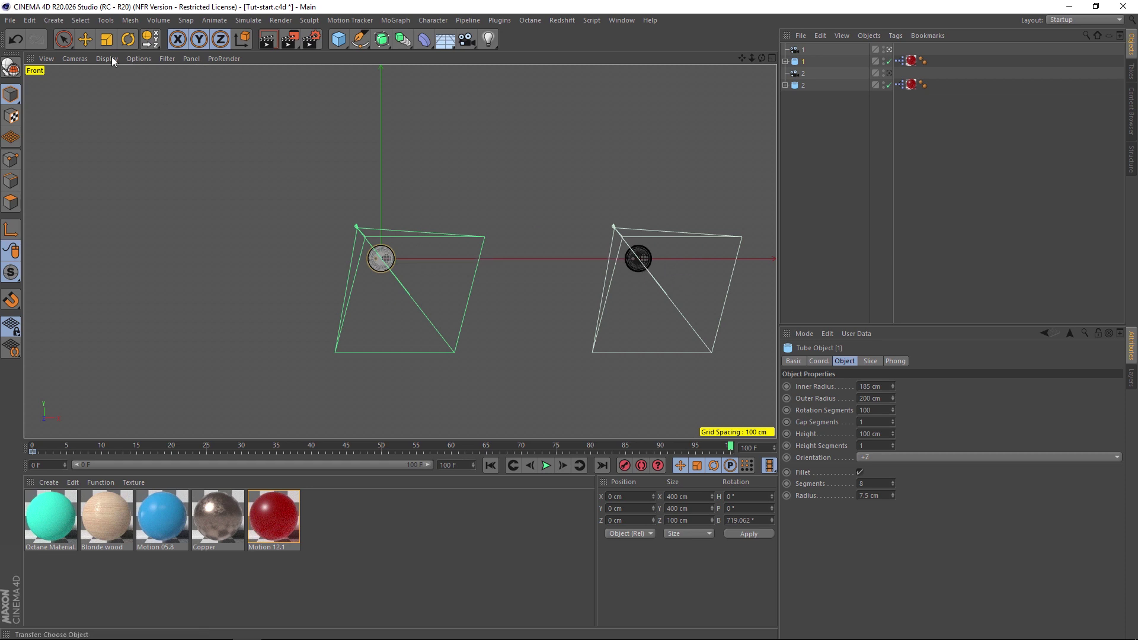
click(637, 259)
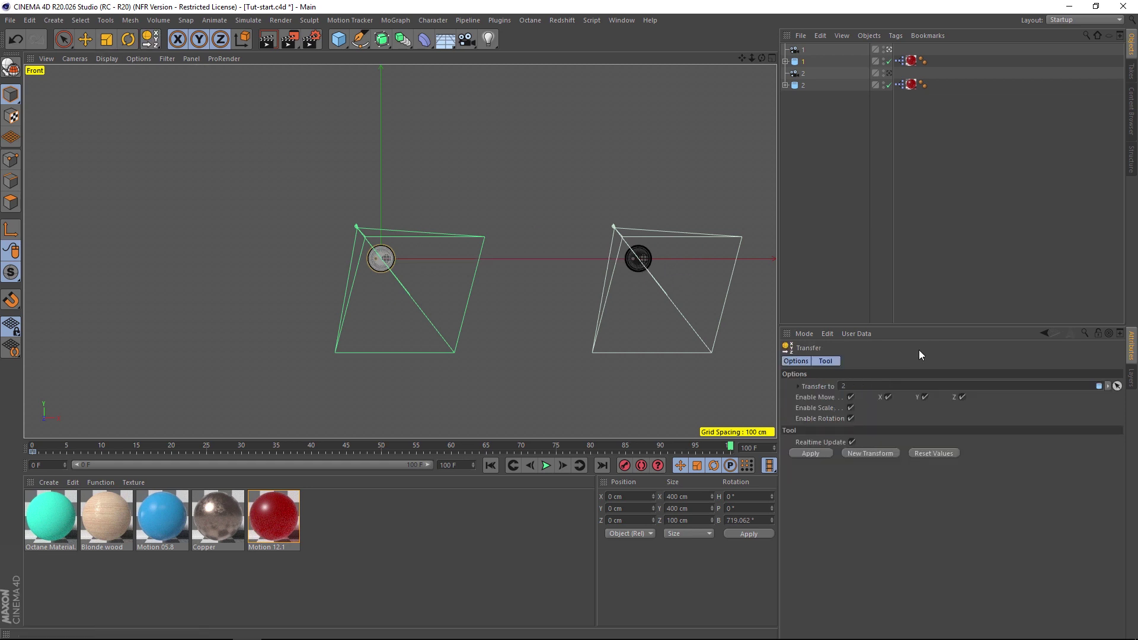
click(809, 454)
click(624, 466)
drag(68, 446, 734, 456)
drag(595, 455, 509, 450)
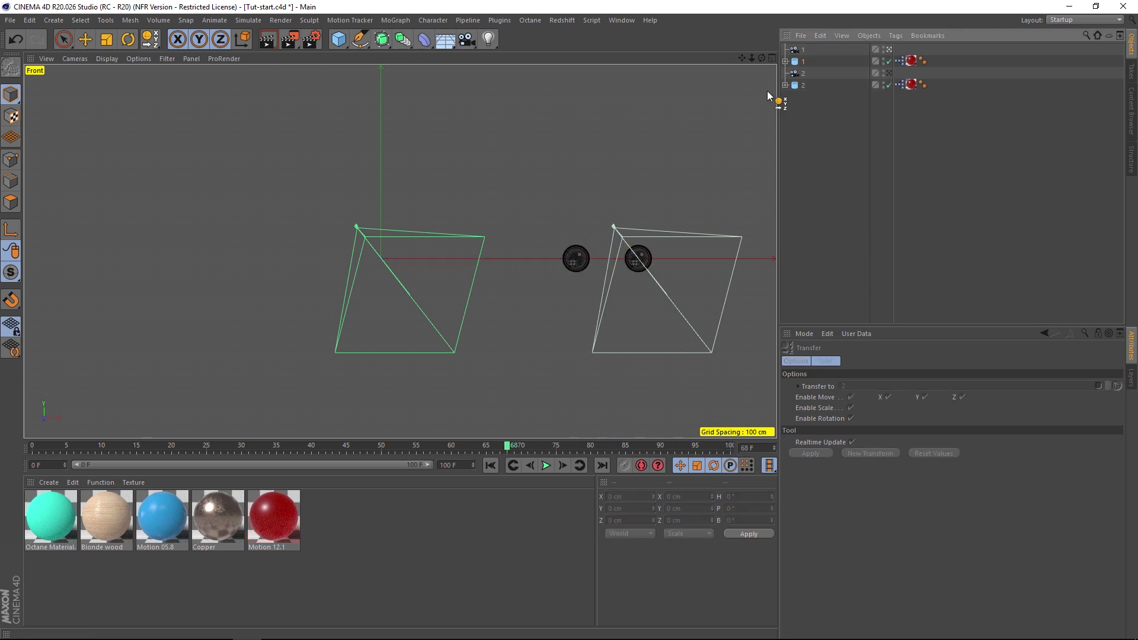
- Delete the tube named 2, scrub through the animation and return to frame 0
click(803, 86)
key(Delete)
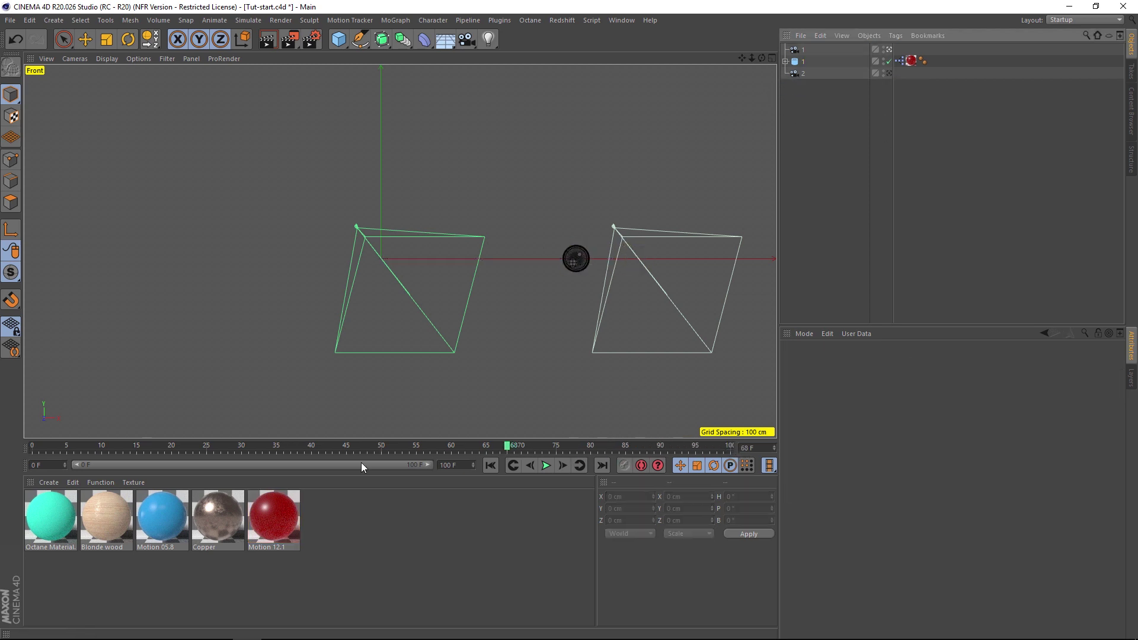
drag(233, 450, 856, 450)
key(shift+f)
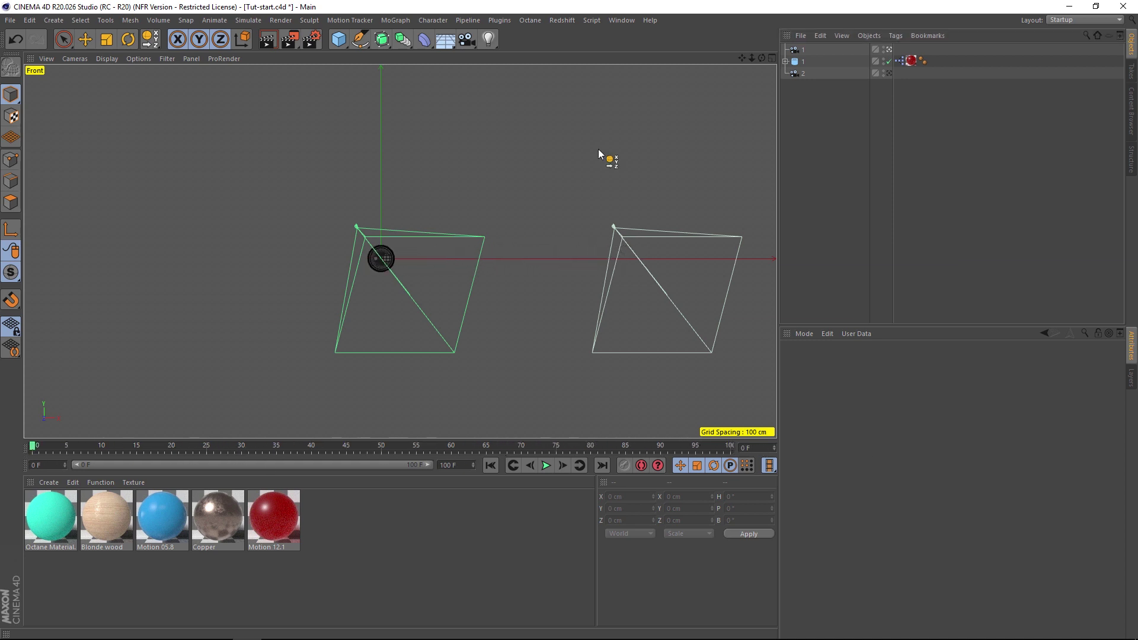
- Preview the tube's travel through camera 1 and camera 2 in the Perspective view, ending on camera 1 at frame 0
click(772, 58)
click(394, 58)
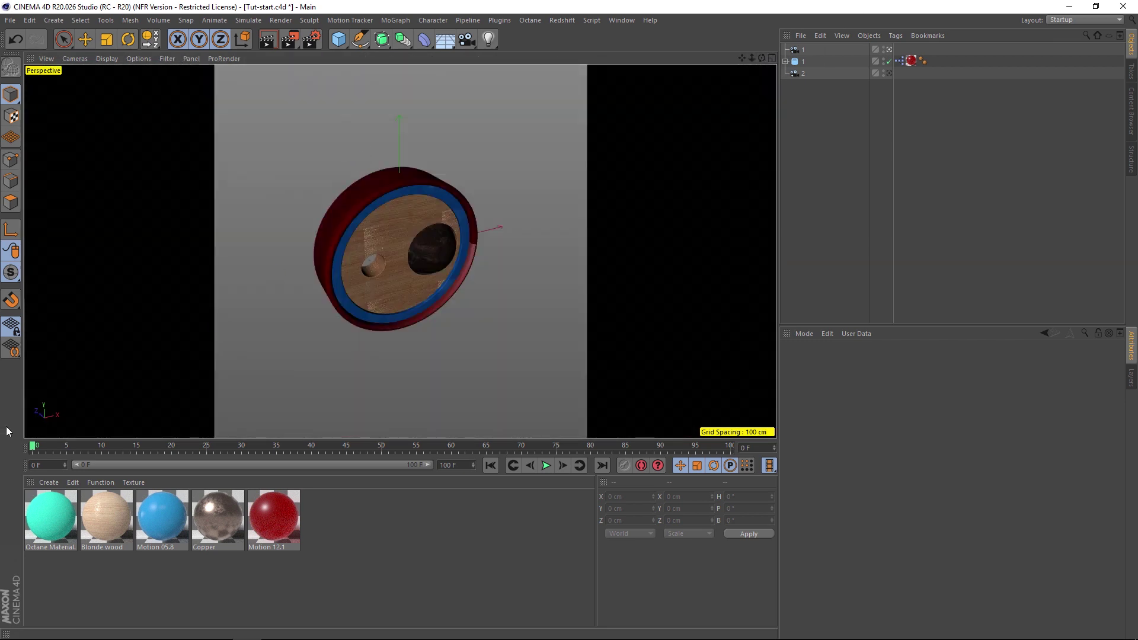
drag(35, 449, 431, 452)
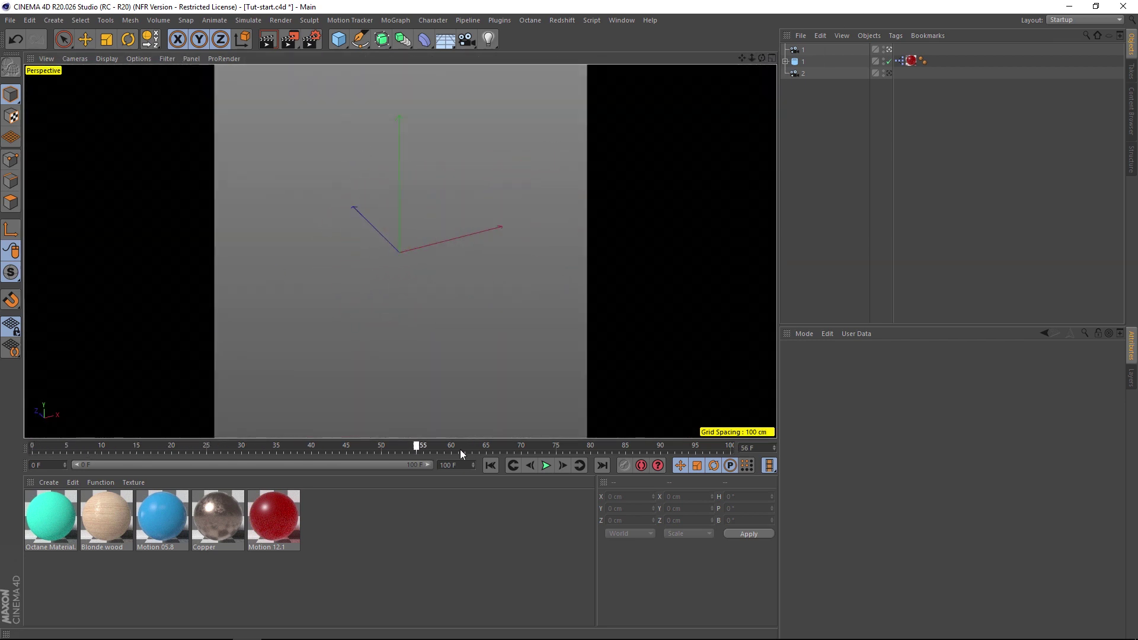
click(889, 72)
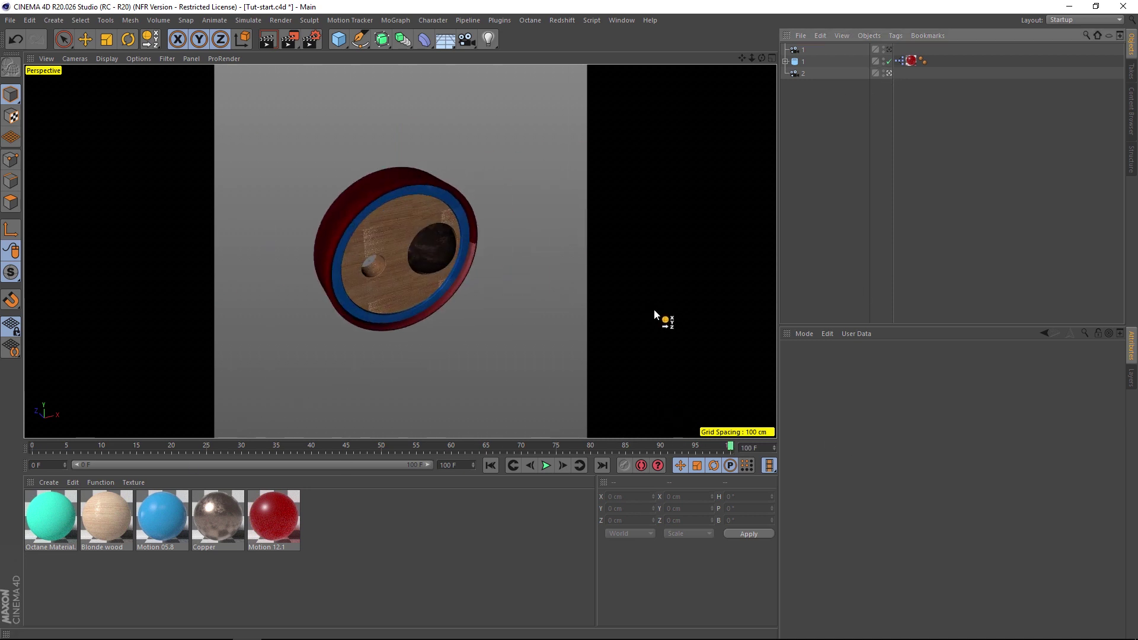
click(490, 465)
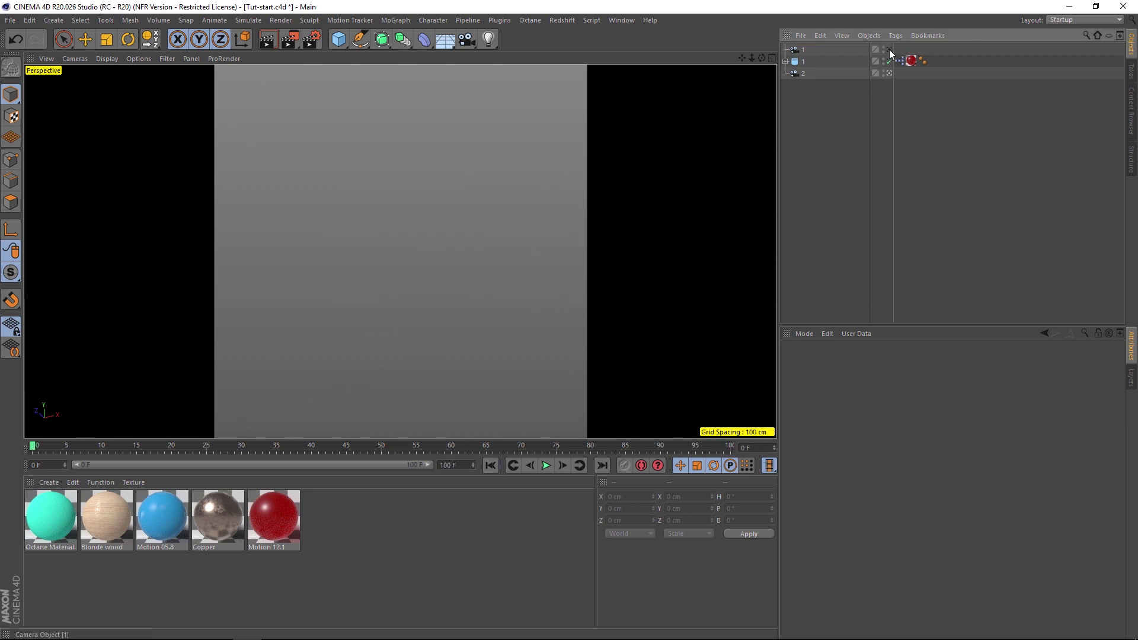
click(889, 50)
- Place camera 1 below the tube in the object list and create a Camera Morph from cameras 1 and 2
drag(806, 68, 807, 65)
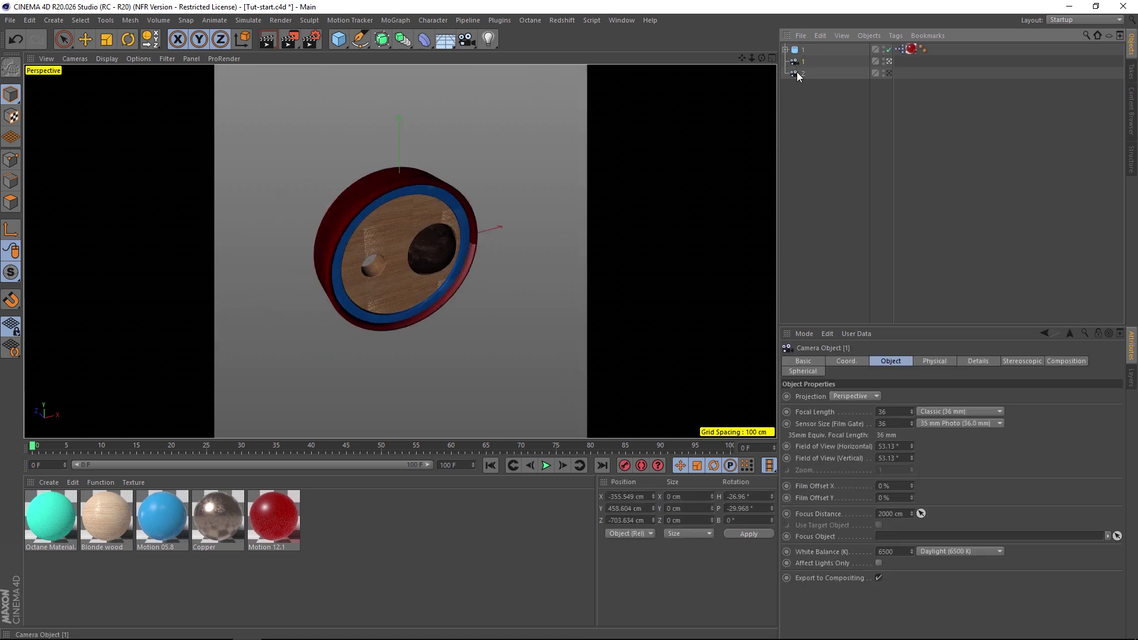
click(809, 95)
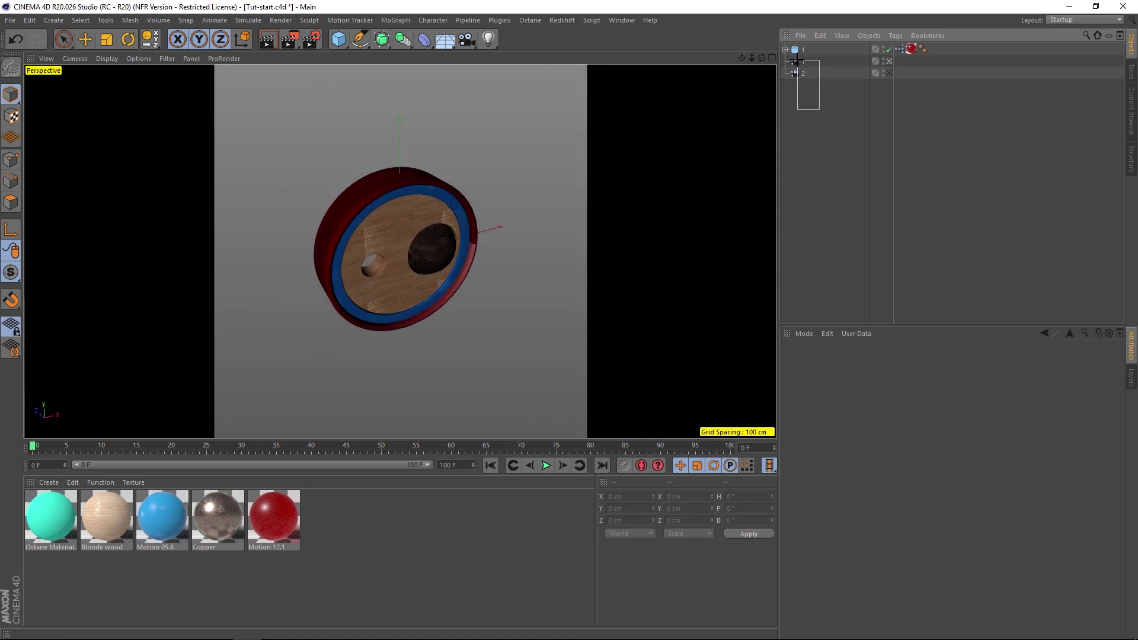
drag(796, 60, 797, 60)
click(467, 39)
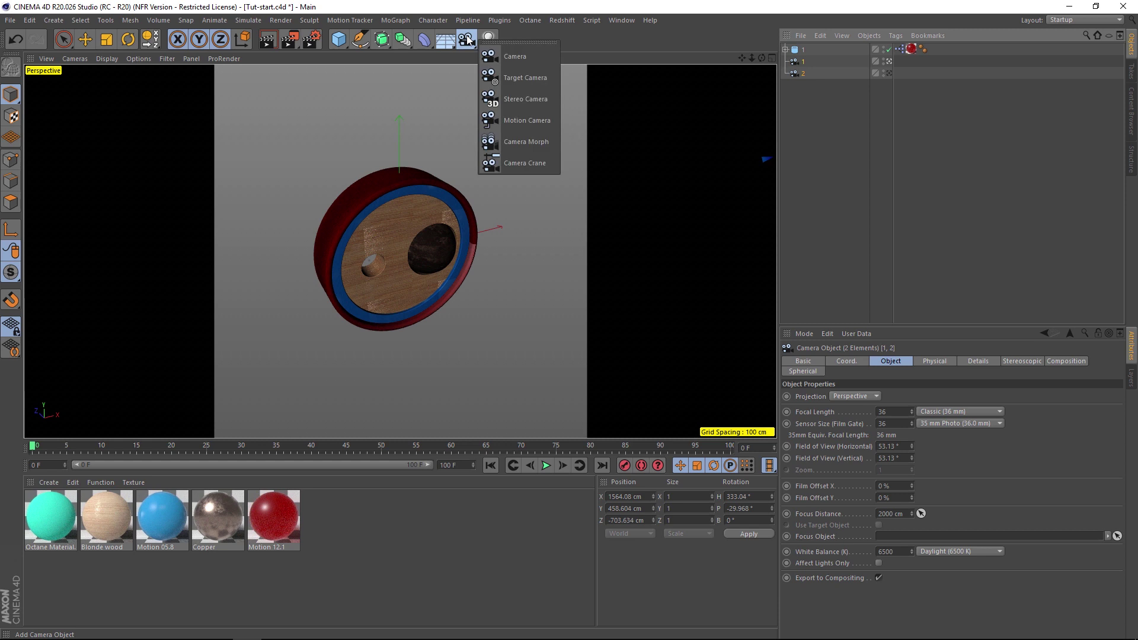
click(525, 140)
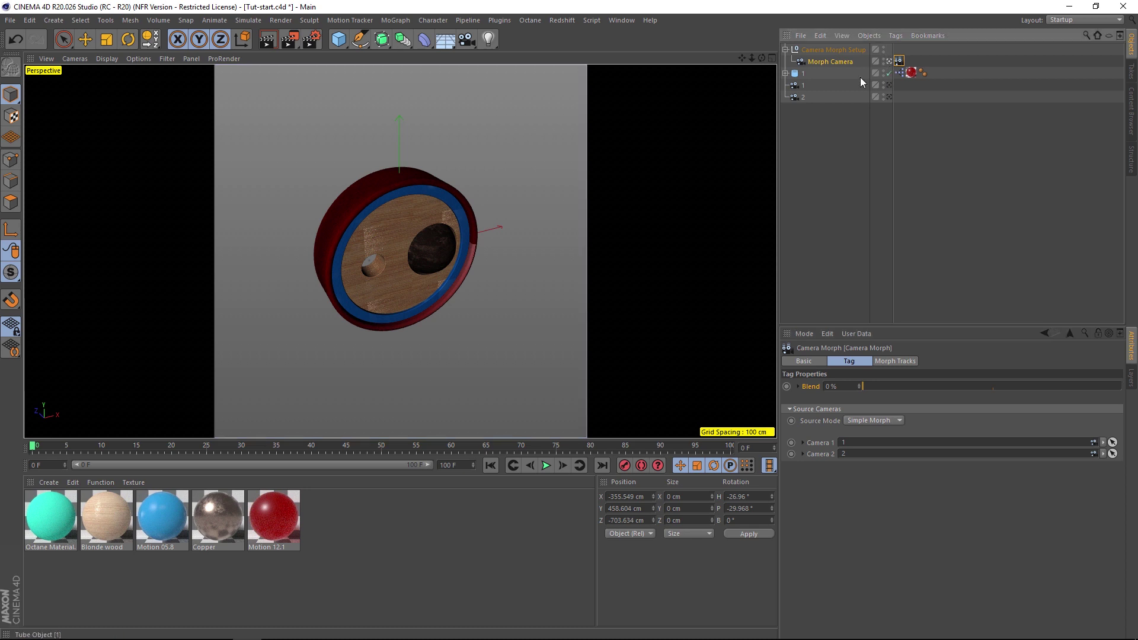
- Enlarge the attribute area and review the Camera Morph tag's Camera 1 and Camera 2 sources
drag(859, 325, 854, 189)
click(817, 305)
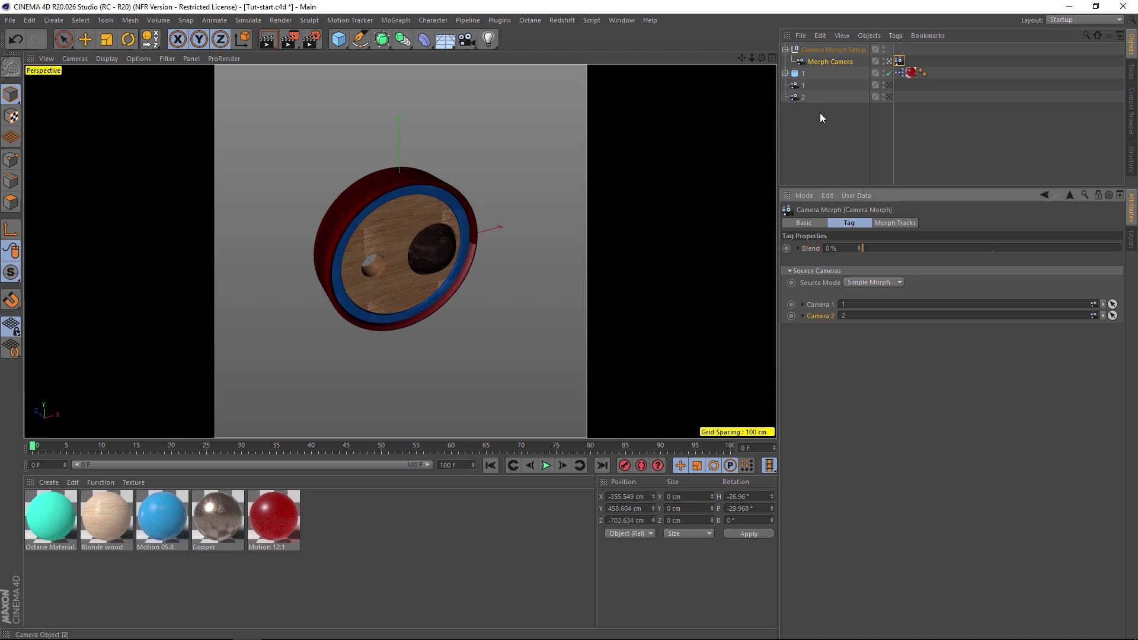
drag(820, 113, 794, 80)
click(898, 61)
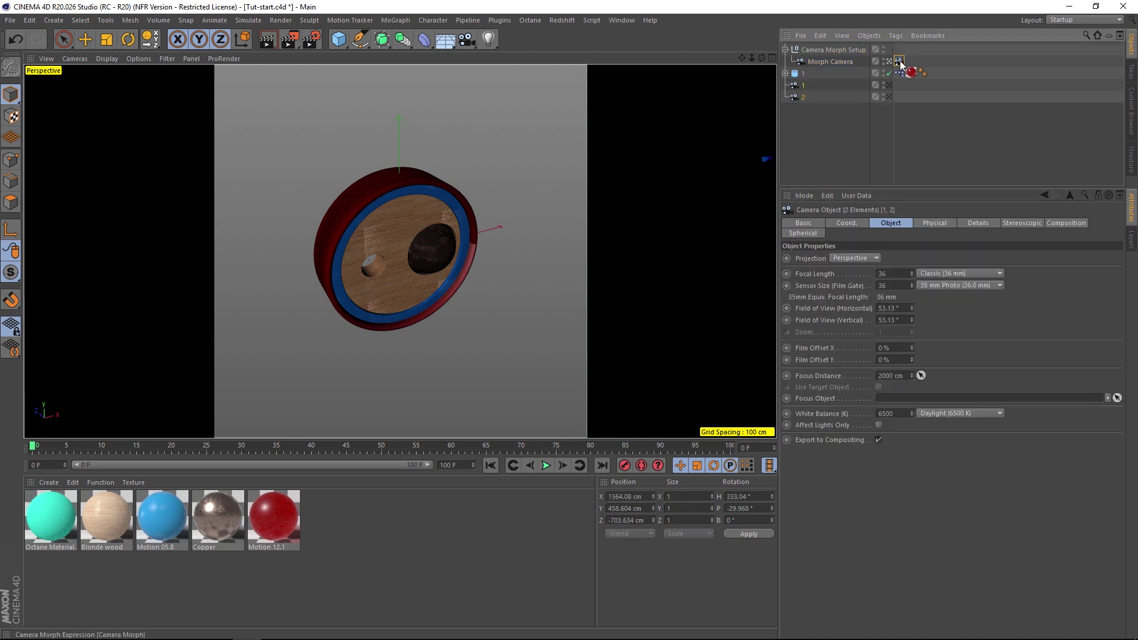
click(813, 159)
click(898, 61)
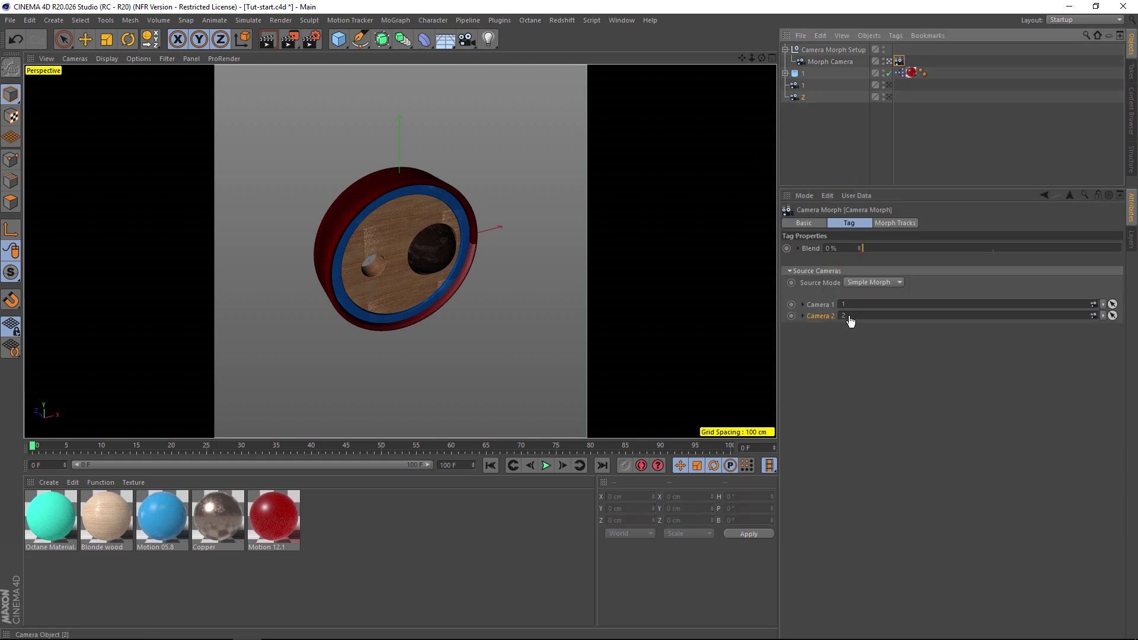
- Keyframe the Camera Morph Blend at 0% on frame 0 and 100% on frame 100, checking the motion in the Front view
click(771, 57)
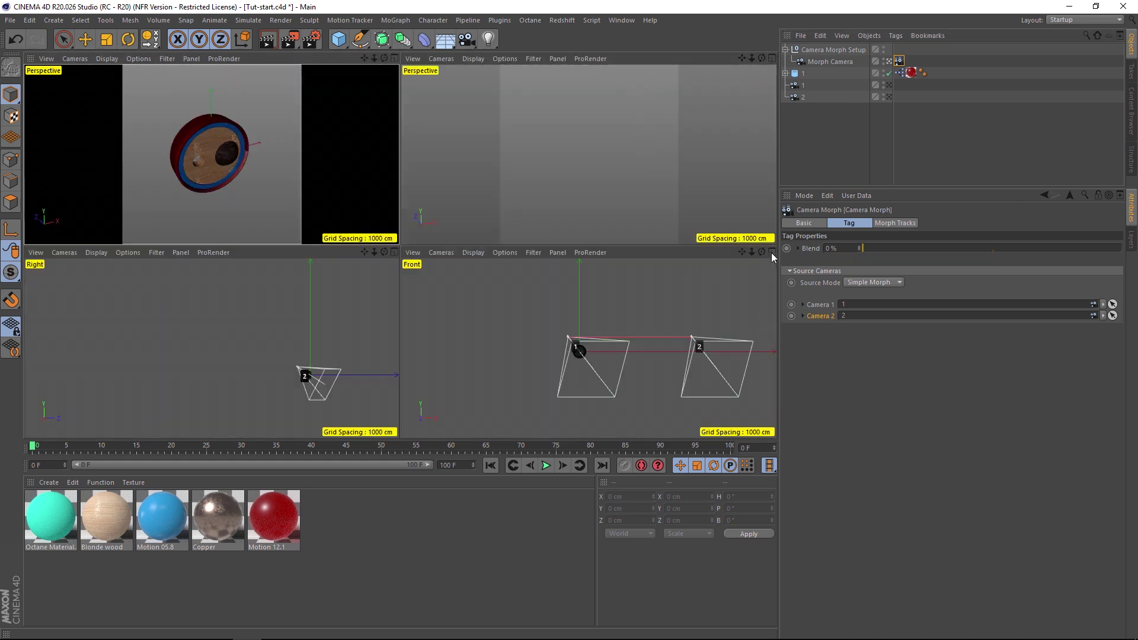
click(771, 253)
drag(864, 248, 782, 270)
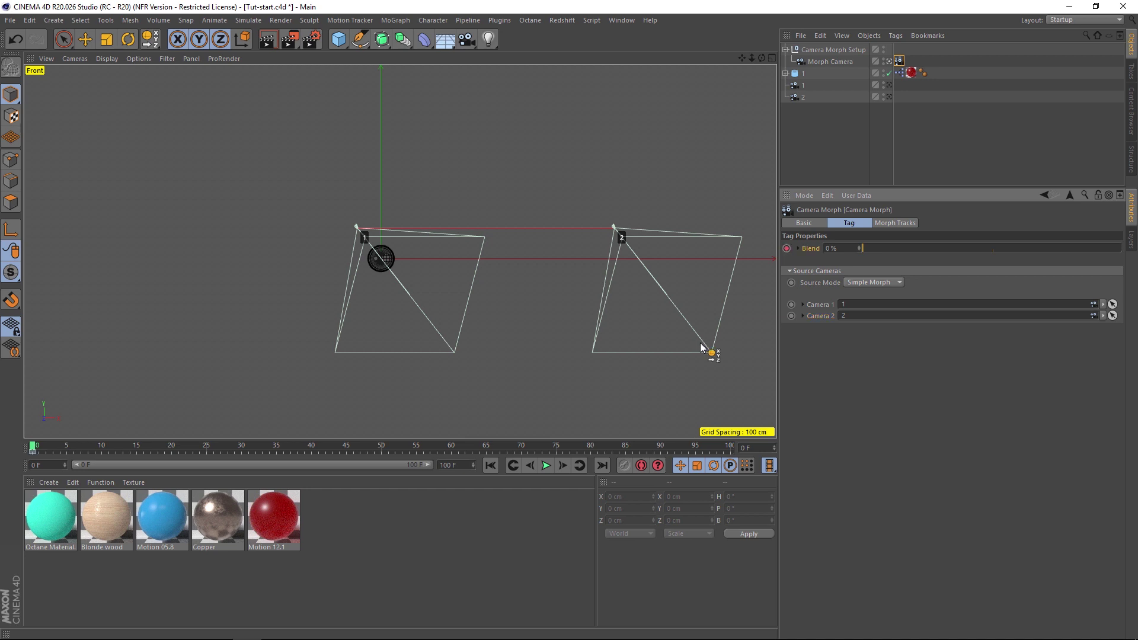
drag(577, 446, 768, 444)
drag(864, 249, 1134, 277)
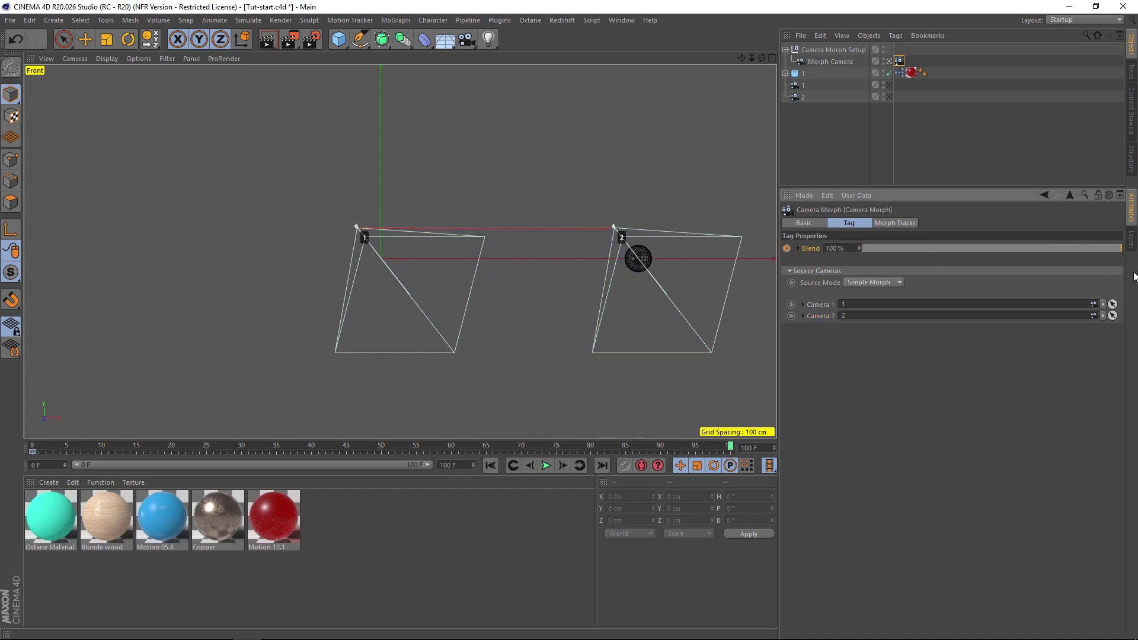
drag(450, 449, 688, 456)
- Open the Camera Morph Blend track in the Timeline, make its keyframe interpolation linear and close the Timeline
click(772, 58)
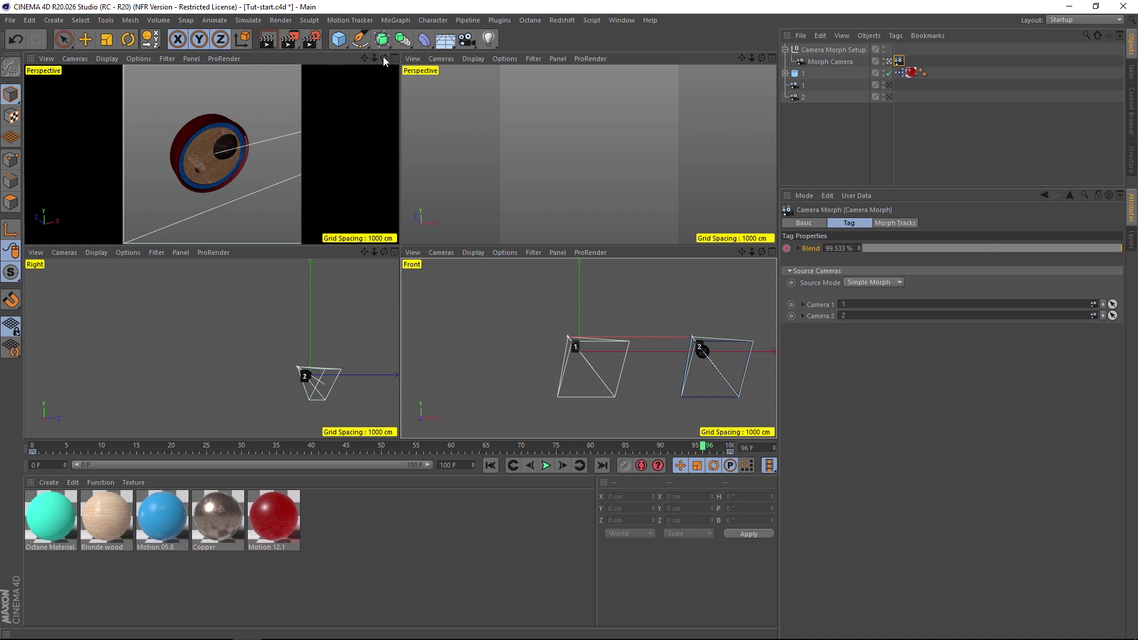
click(395, 58)
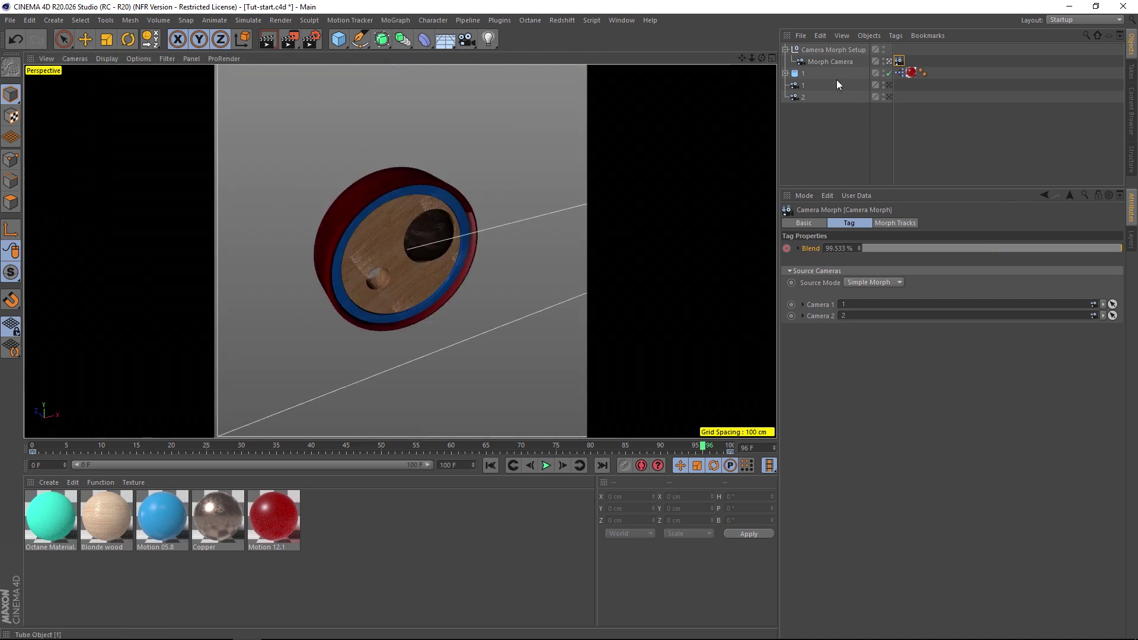
right_click(809, 249)
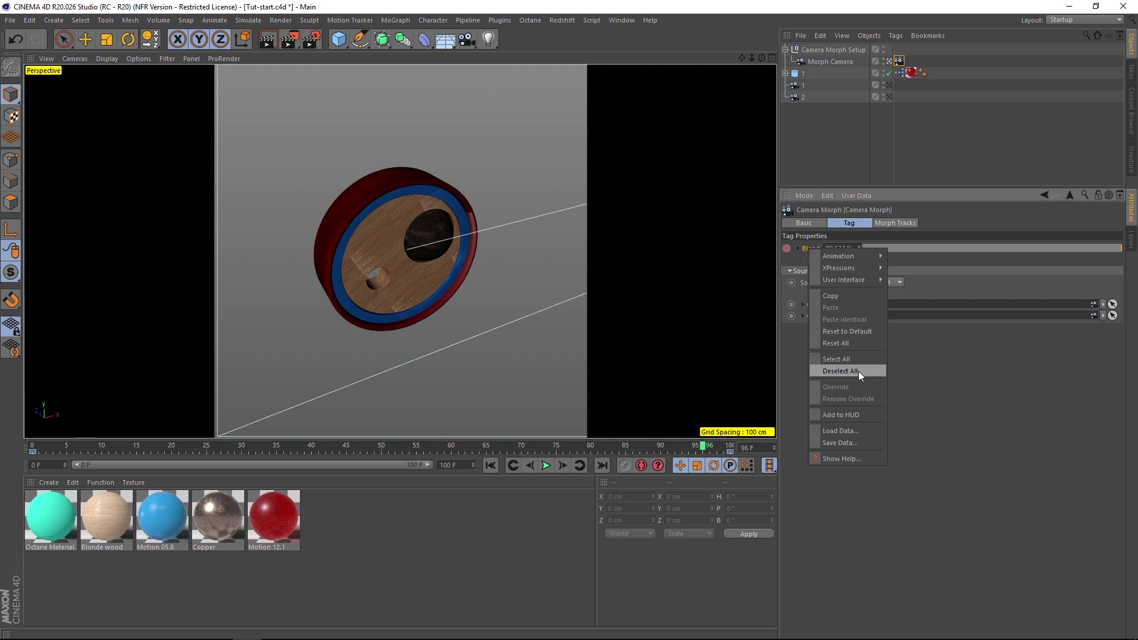
mouse_move(852, 255)
click(949, 358)
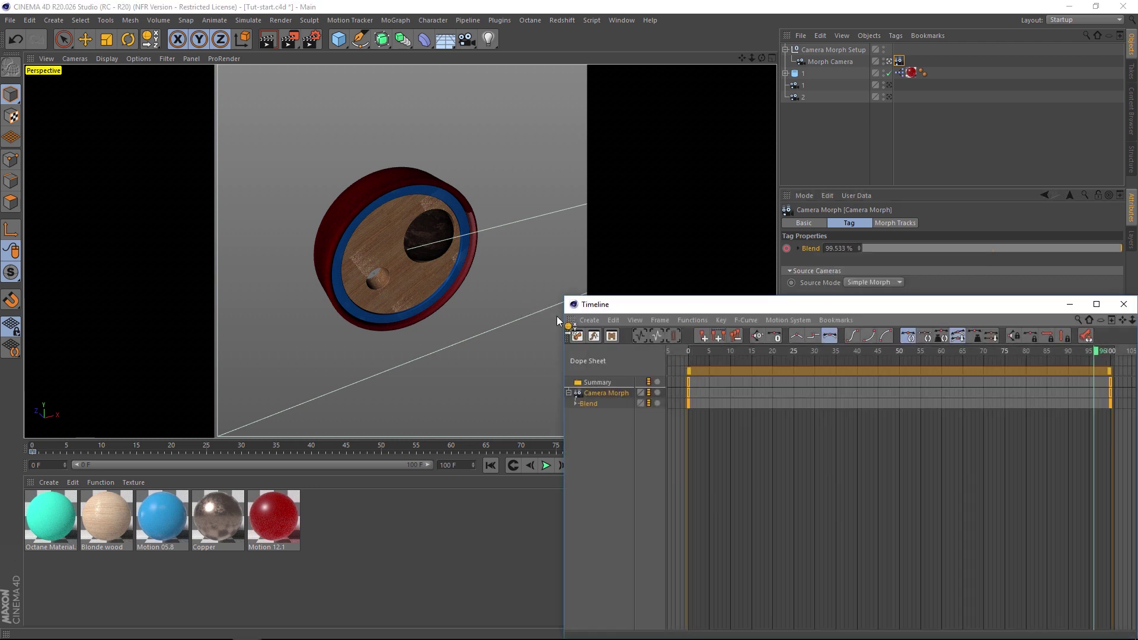
click(796, 337)
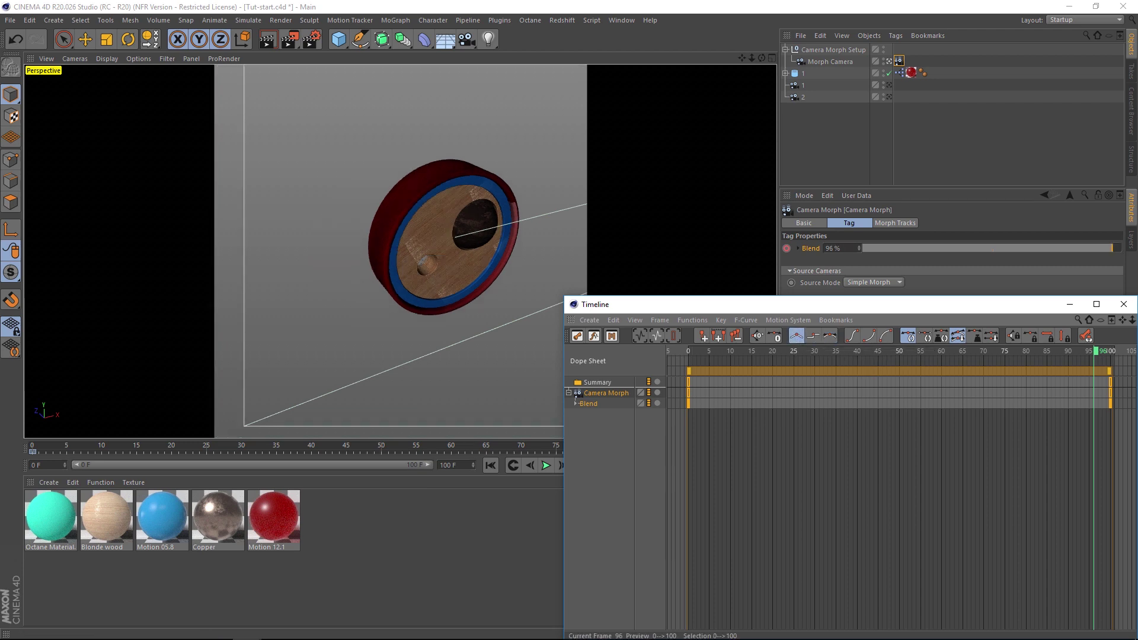
click(1123, 304)
- Show the tube's animation tracks in the Timeline, make their keyframe interpolation linear and close the Timeline
click(803, 73)
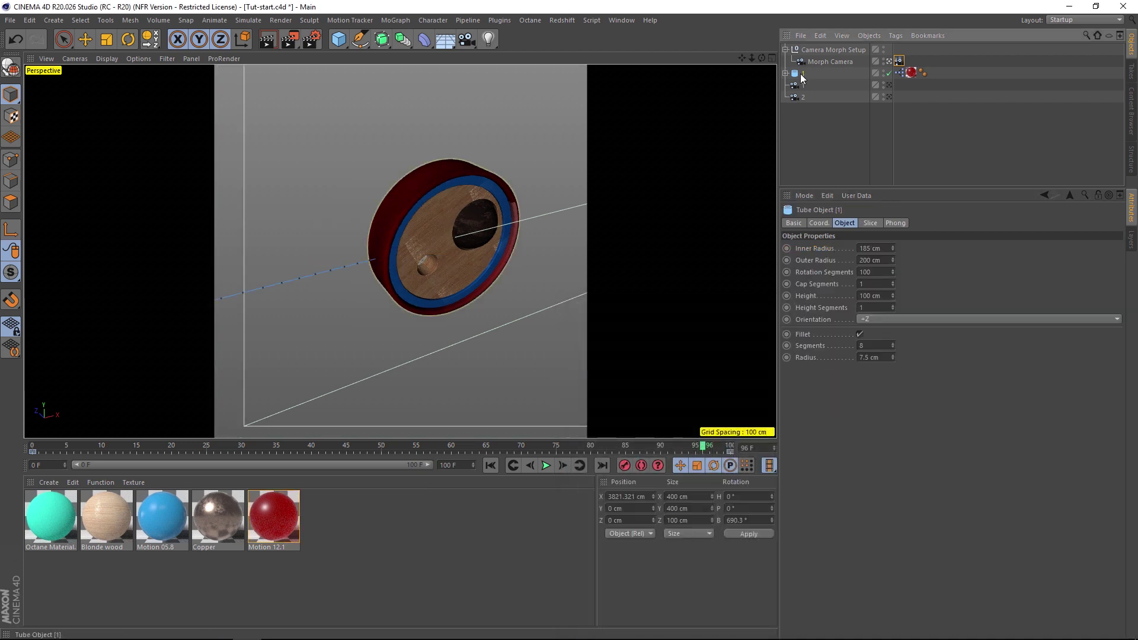
right_click(803, 75)
click(877, 516)
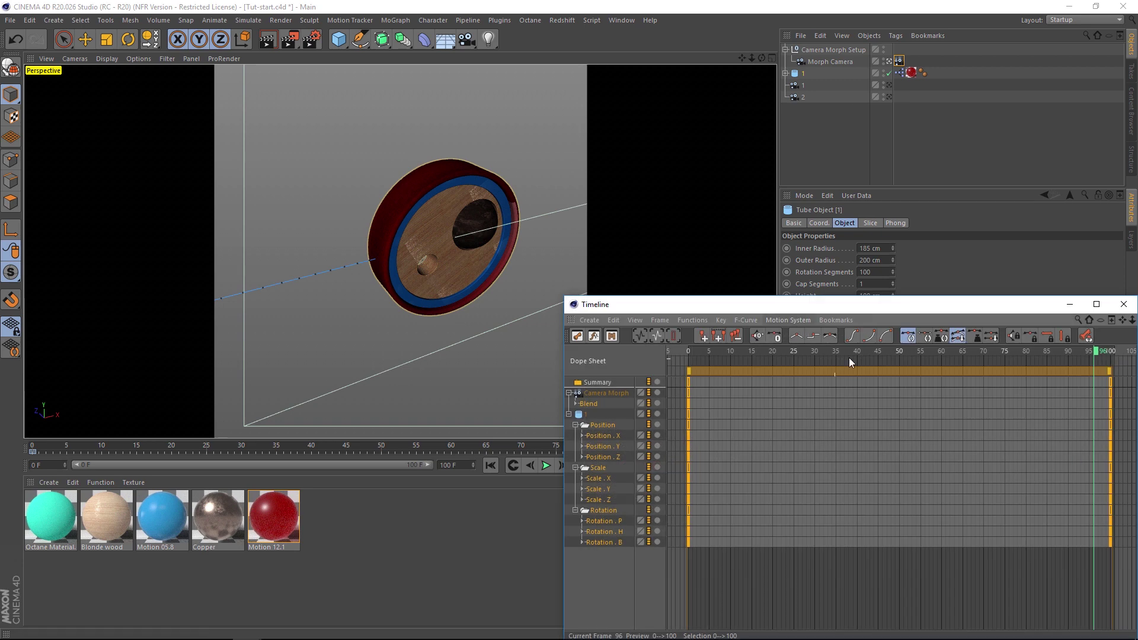
click(1123, 304)
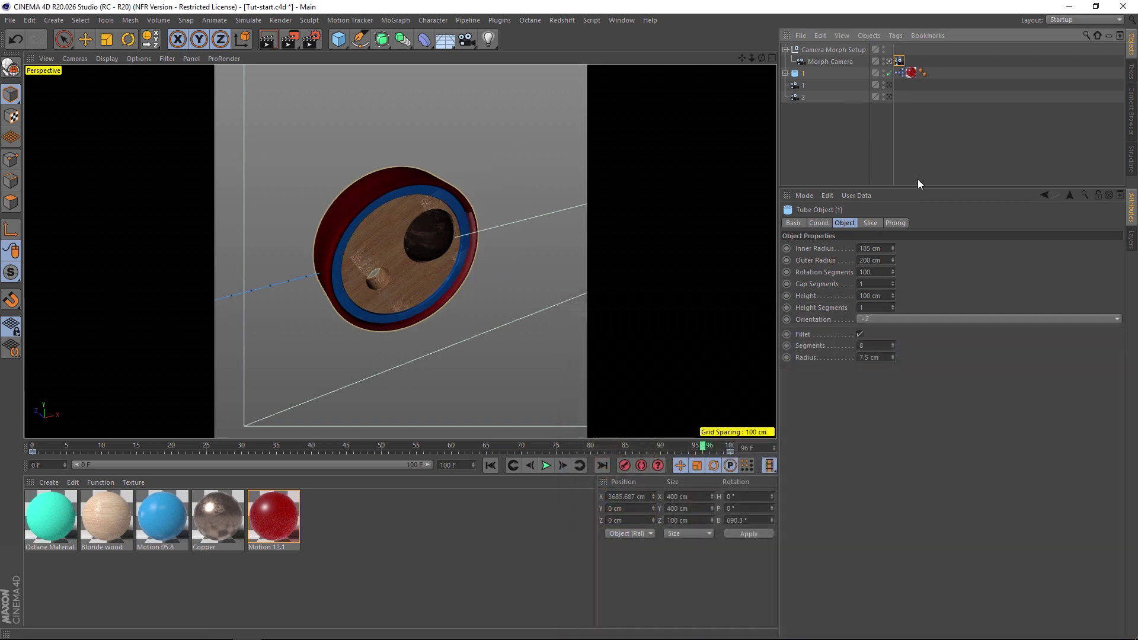
- Play the animation from the first frame to check that the Camera Morph follows the tube evenly
key(shift+f)
click(544, 466)
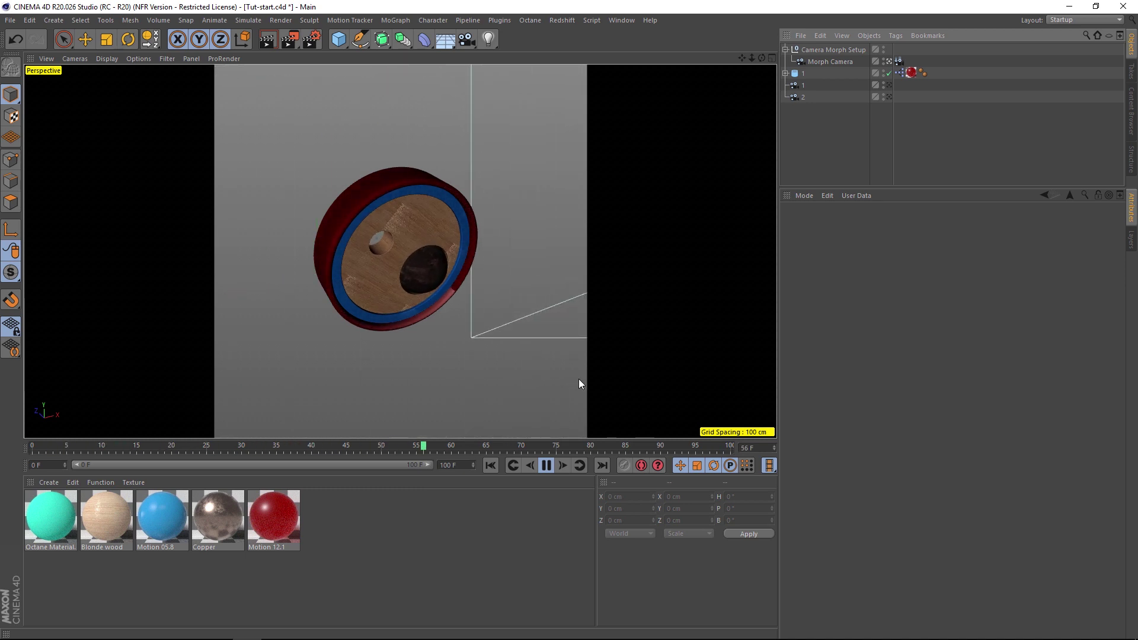
click(543, 466)
- Set the animation's end to frame 99 and play it from the start to check the loop
click(455, 465)
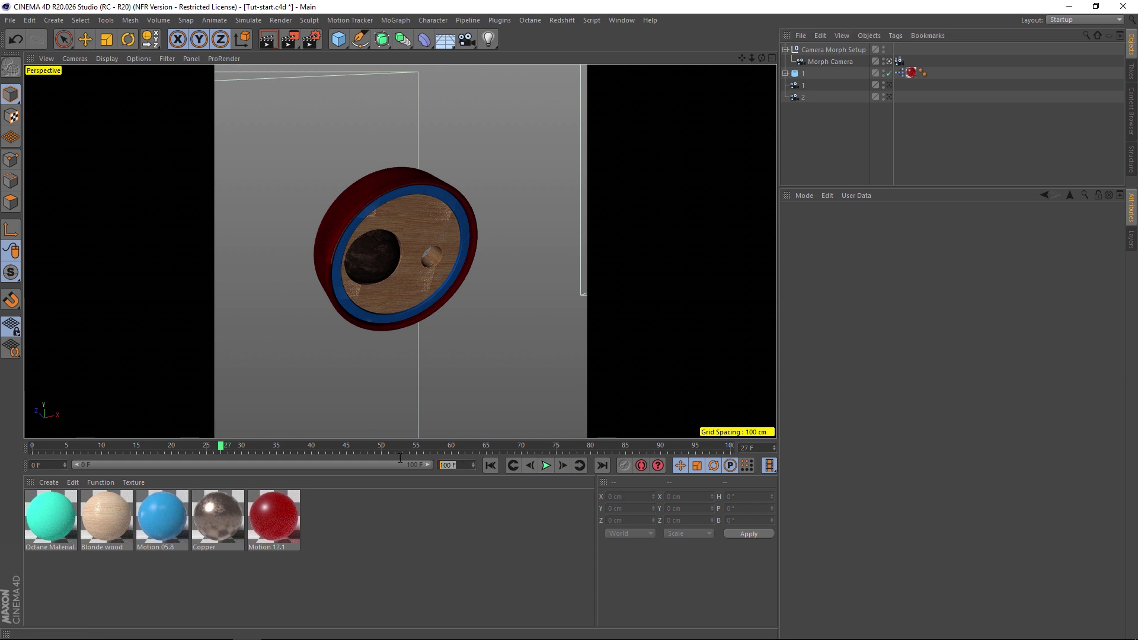
text(99)
key(Return)
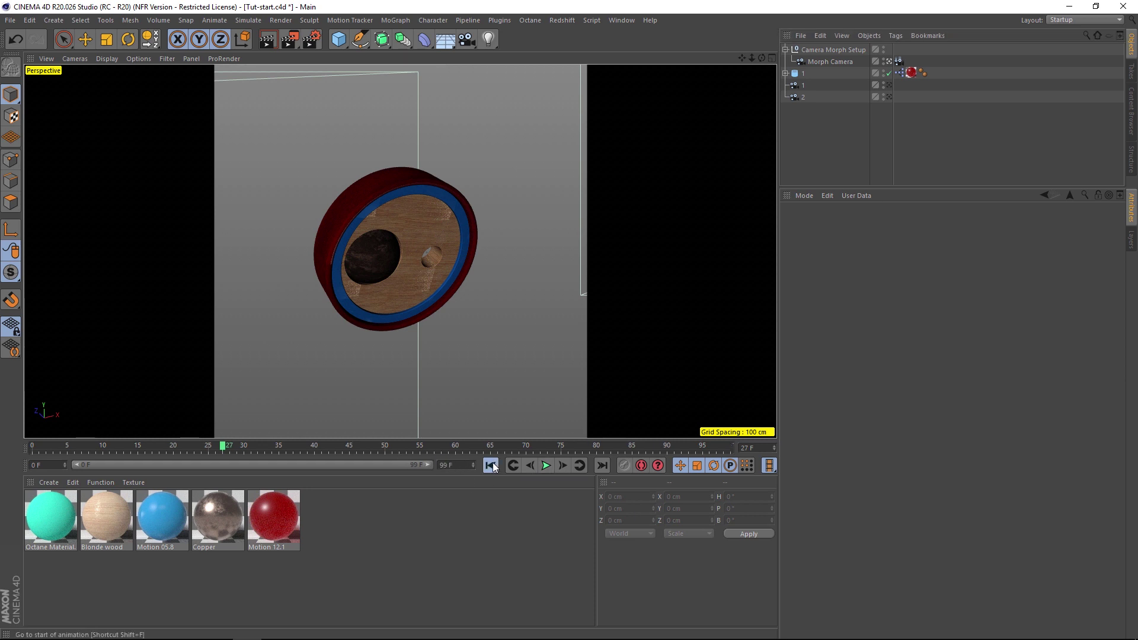
click(490, 465)
click(545, 466)
click(545, 467)
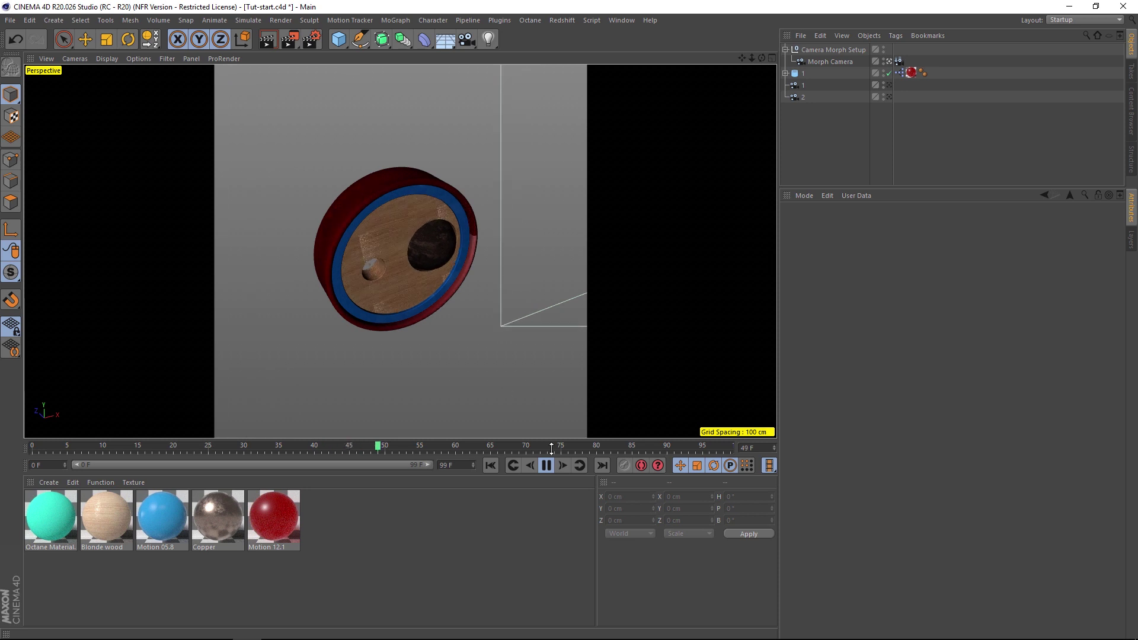
click(548, 467)
- Move the tube at frame 47 with a position keyframe and scrub to frame 99 to check the motion
click(364, 446)
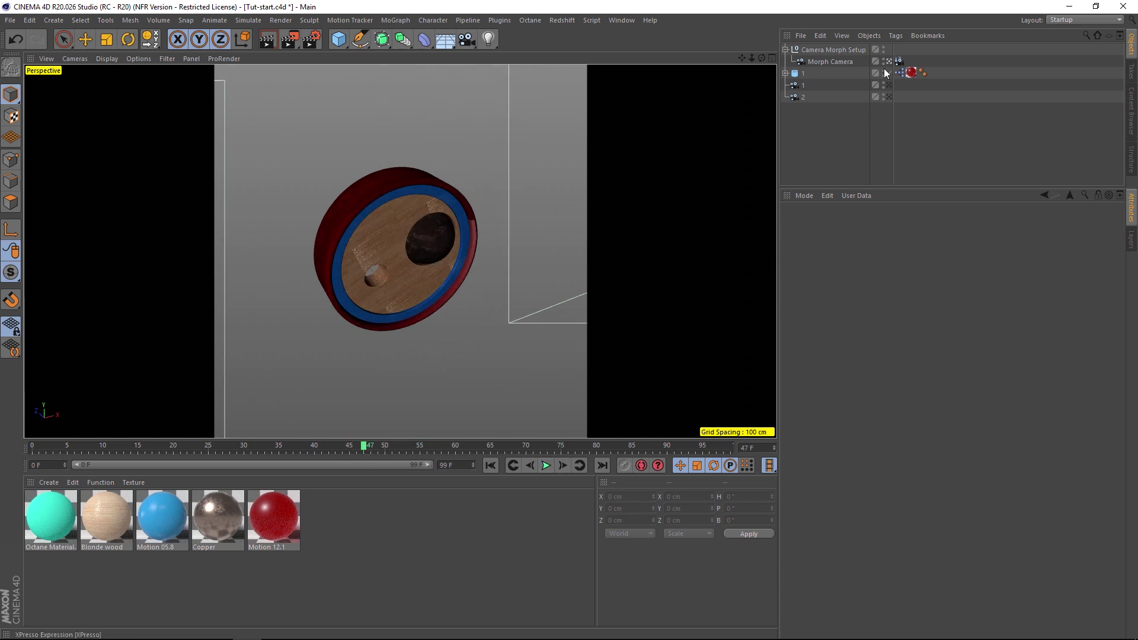
click(431, 271)
key(e)
drag(399, 215, 463, 186)
drag(406, 447, 731, 468)
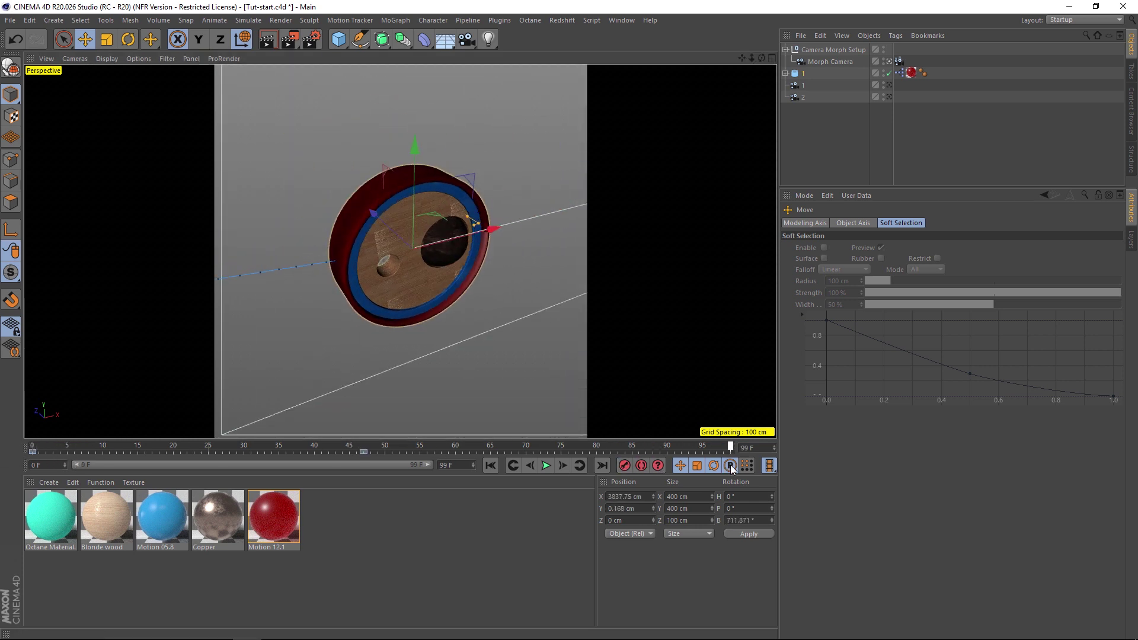
- Switch to the open Loop_v2.c4d scene and scrub its animation from frame 0 to 150
click(622, 20)
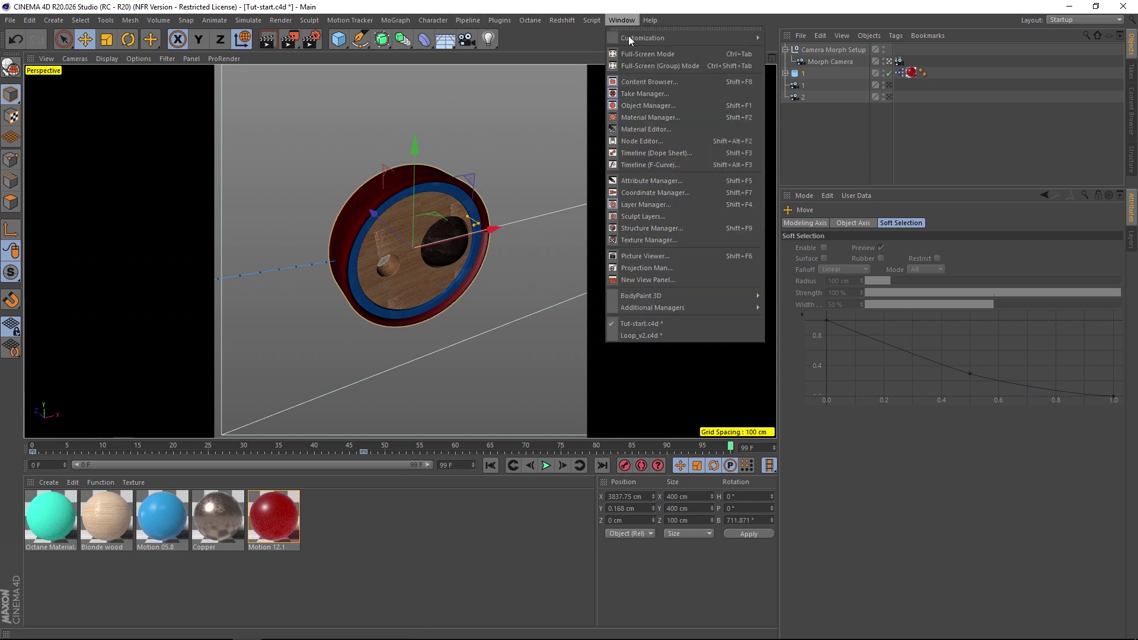
click(640, 311)
drag(34, 448, 5, 460)
drag(719, 451, 737, 443)
drag(49, 454, 205, 454)
drag(346, 453, 732, 453)
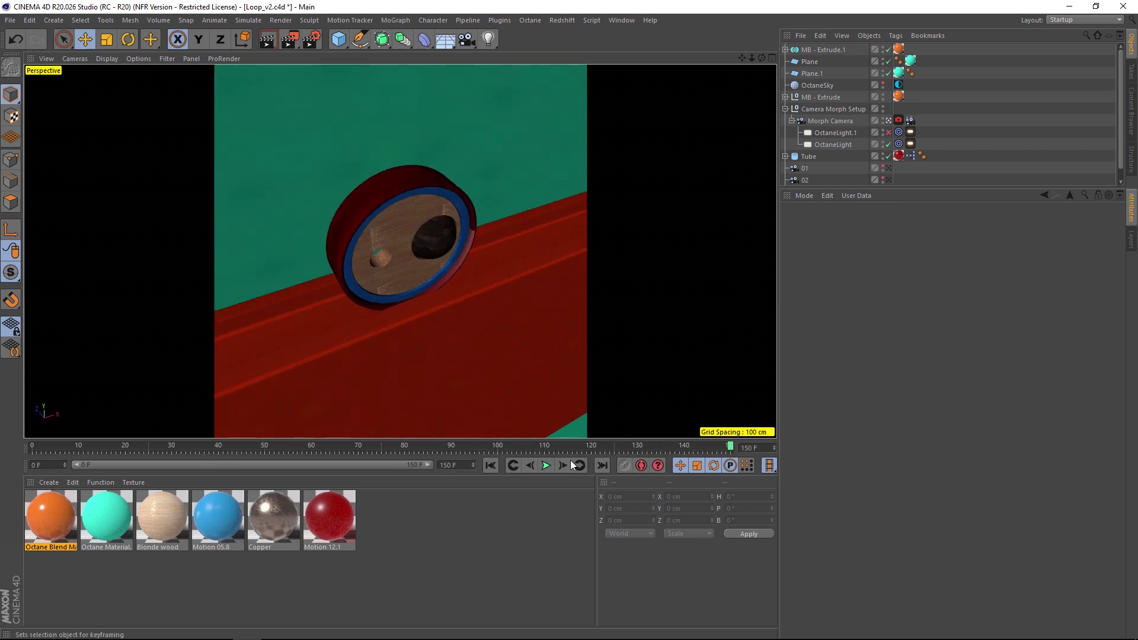
- Examine both extruded track sections in the Front view at frame 0, selecting each, and return to the Perspective view
click(489, 466)
click(771, 57)
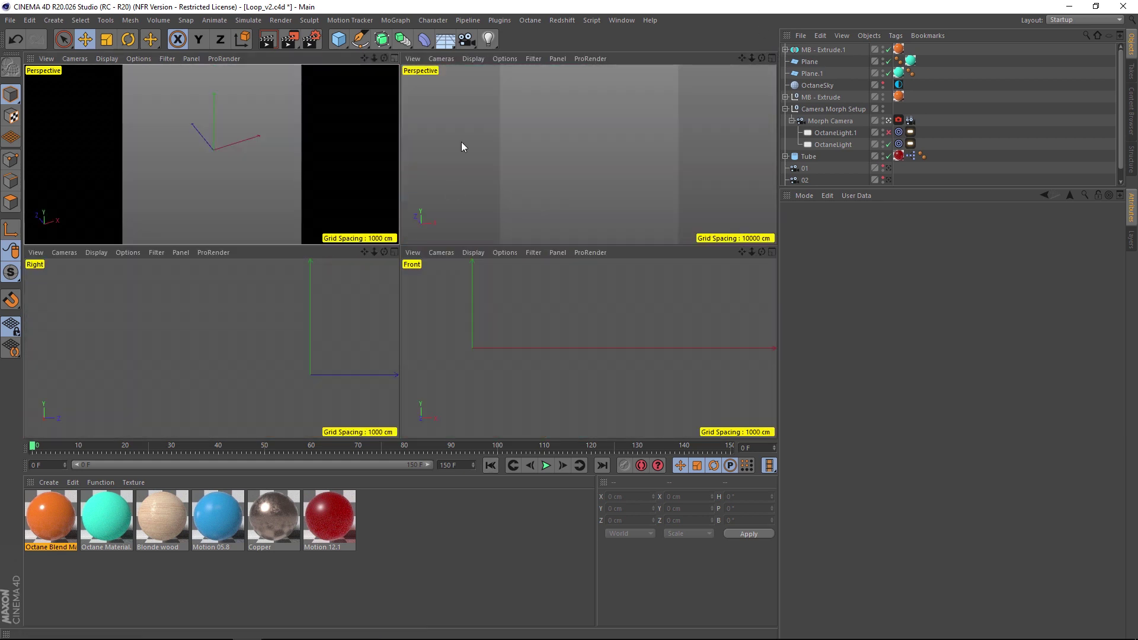
click(771, 252)
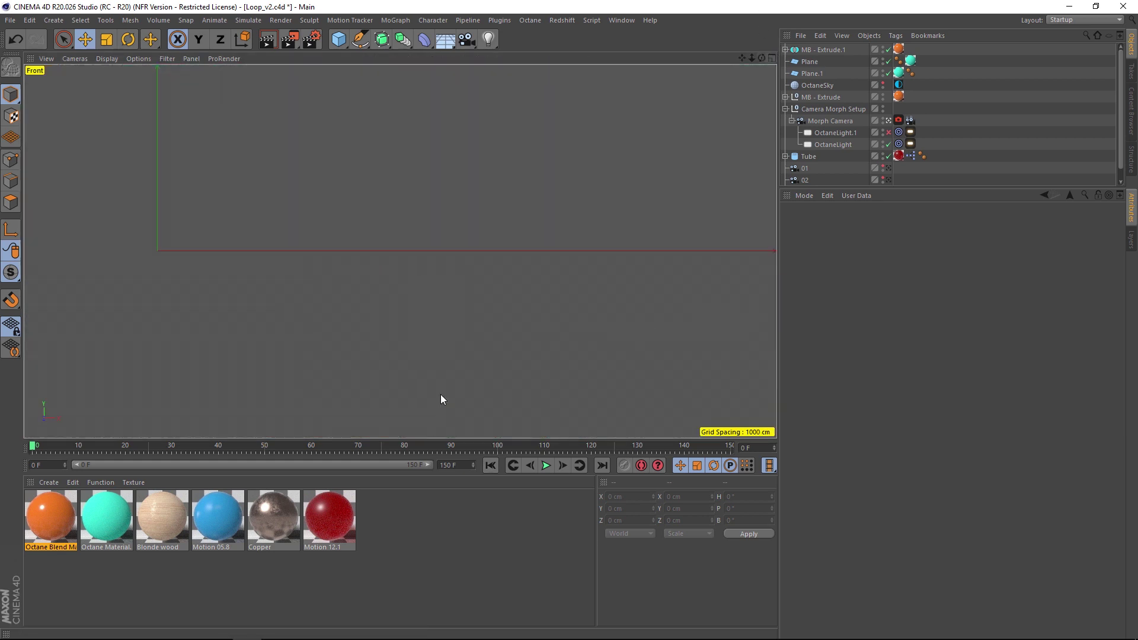
click(137, 255)
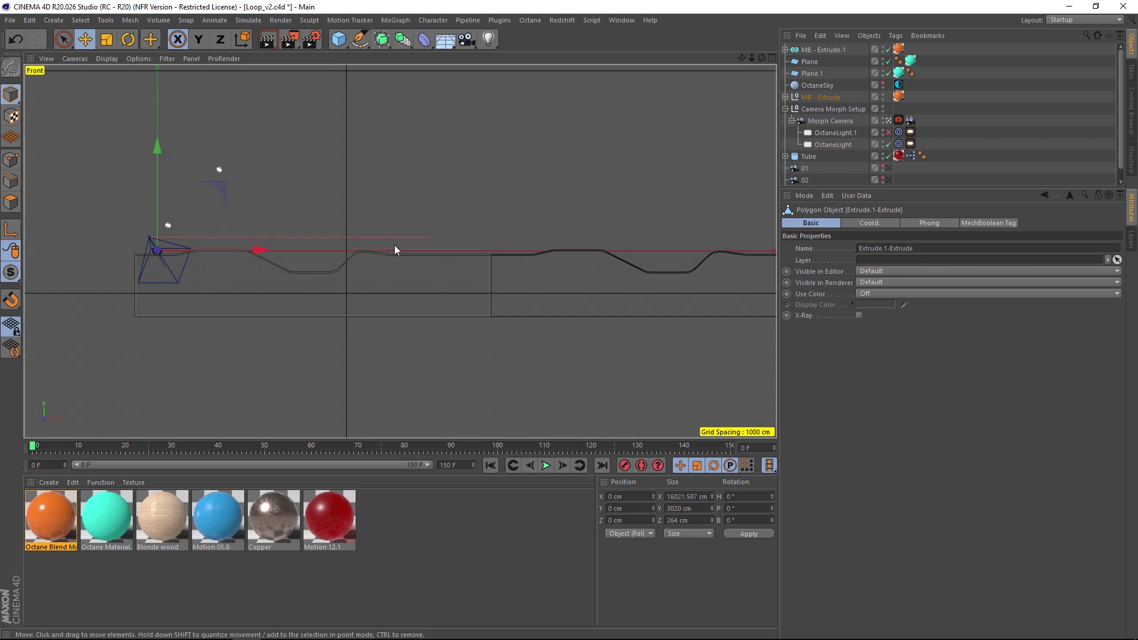
click(542, 262)
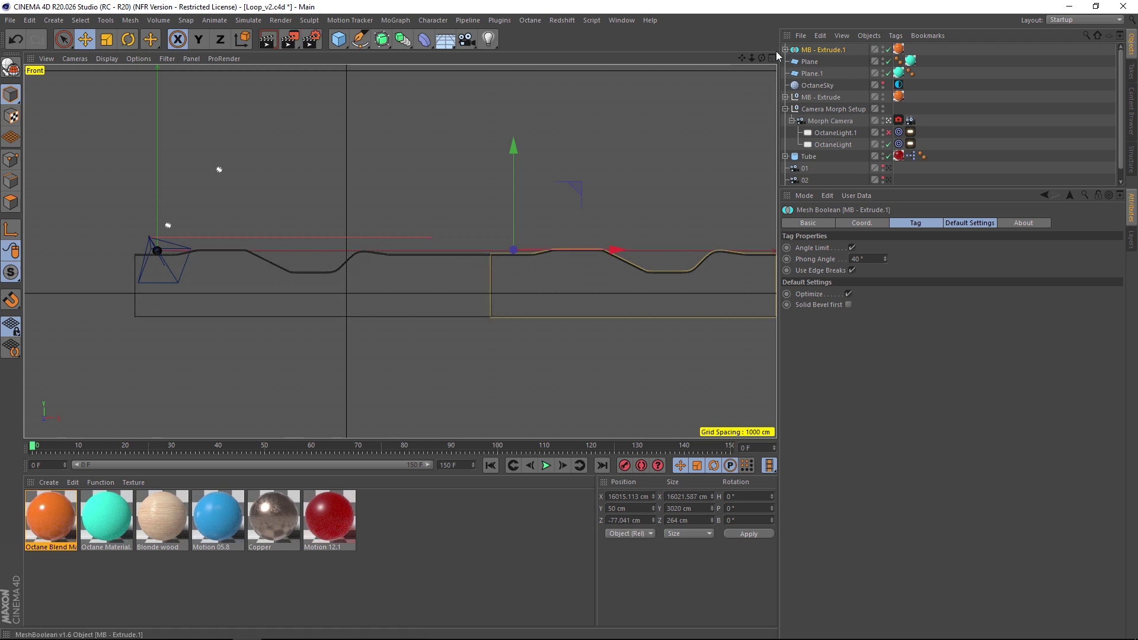
middle_click(247, 138)
middle_click(247, 137)
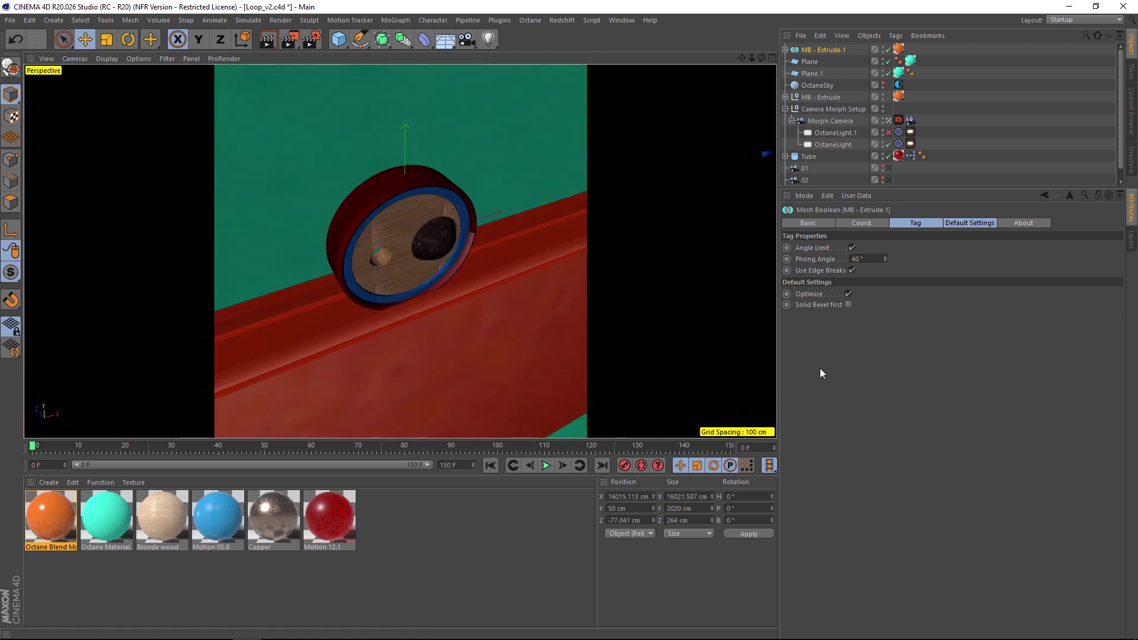